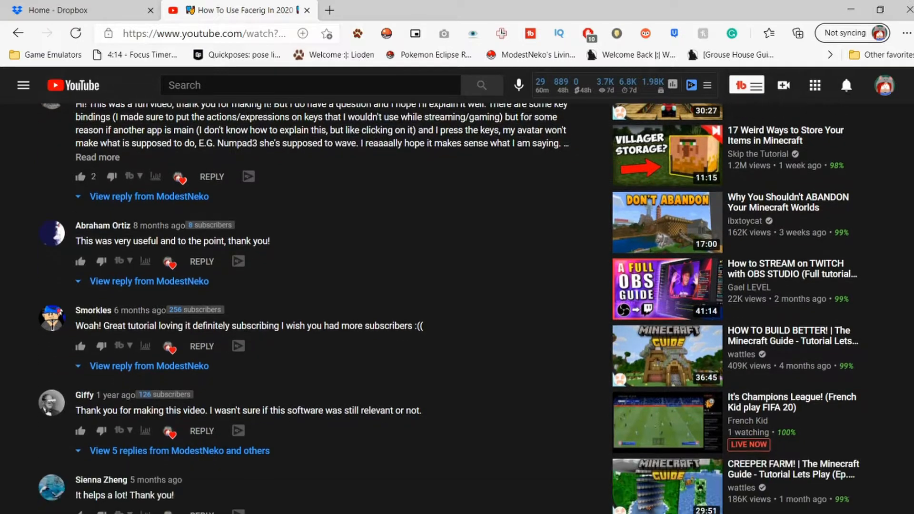
{"action": "scroll", "coordinate": [447, 304], "scroll_direction": "down", "scroll_amount": 4}
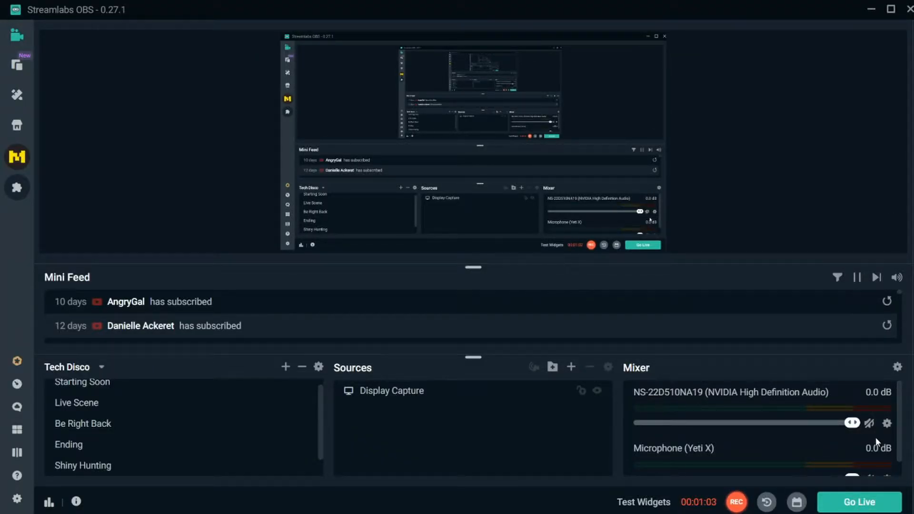
- Check the Microphone (Yeti X) channel in the Streamlabs OBS mixer and minimize the window
{"action": "scroll", "coordinate": [875, 437], "scroll_direction": "down", "scroll_amount": 1}
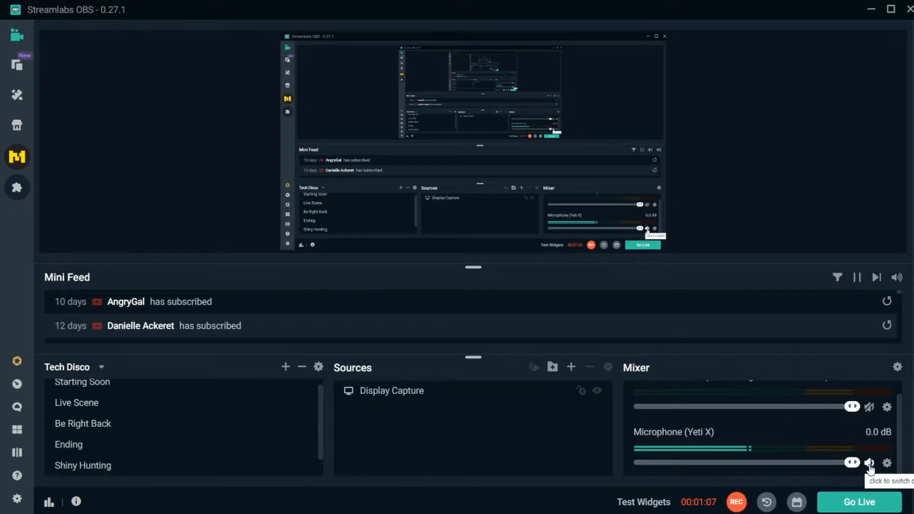
{"action": "left_click", "coordinate": [870, 10]}
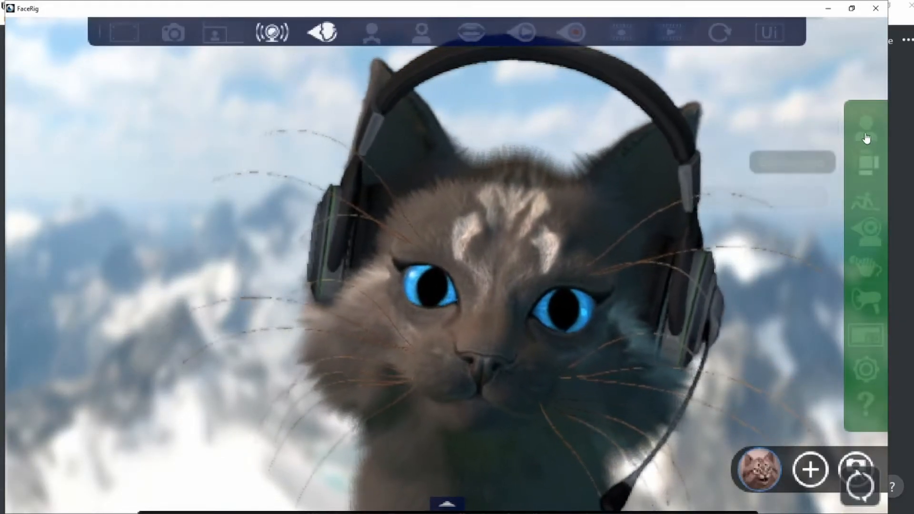
- Switch FaceRig to the basic interface and return to the advanced interface
{"action": "left_click", "coordinate": [769, 33]}
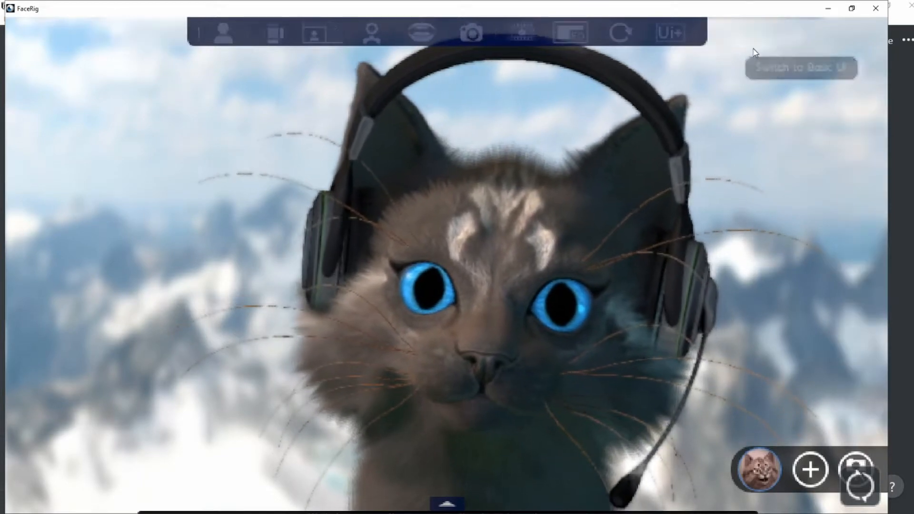
{"action": "left_click", "coordinate": [676, 39]}
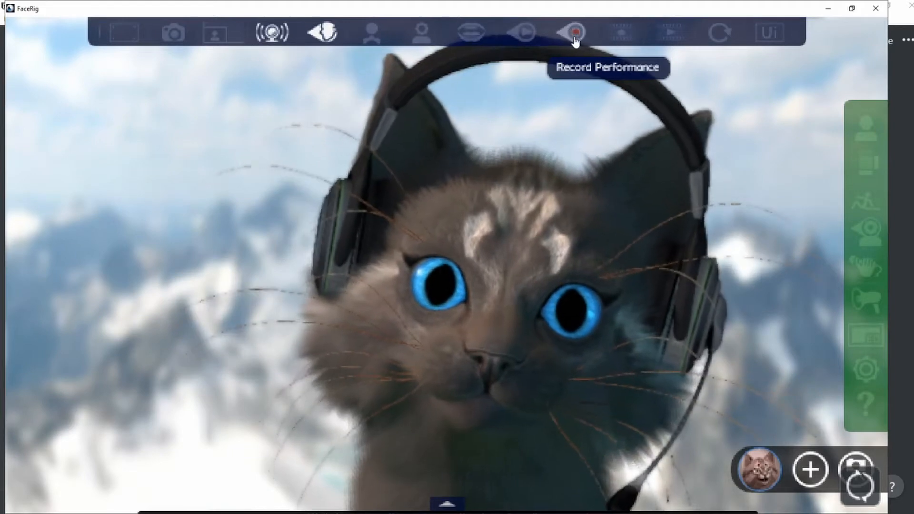
- Record a short avatar performance, stop the recording and cancel saving the replay file
{"action": "left_click", "coordinate": [575, 38]}
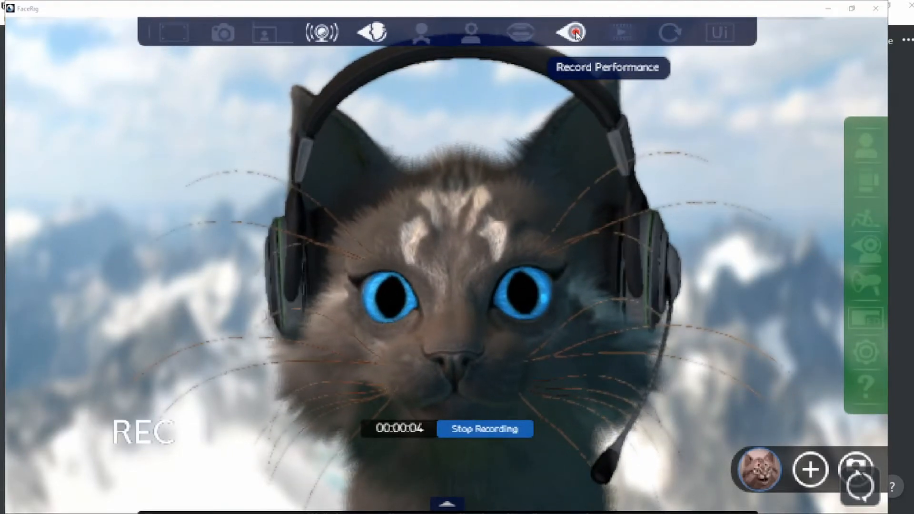
{"action": "left_click", "coordinate": [576, 35]}
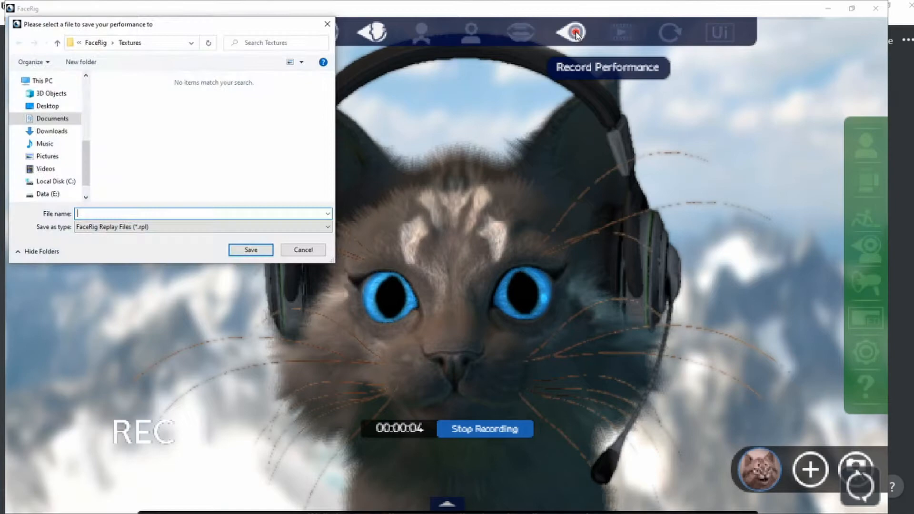
{"action": "left_click", "coordinate": [310, 249]}
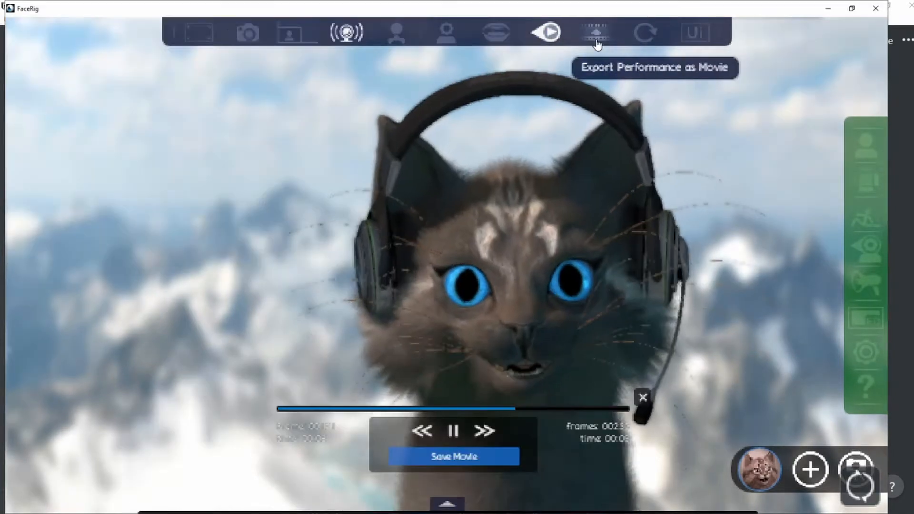
- Open the movie export settings for performances and view the GIF export options
{"action": "left_click", "coordinate": [596, 33]}
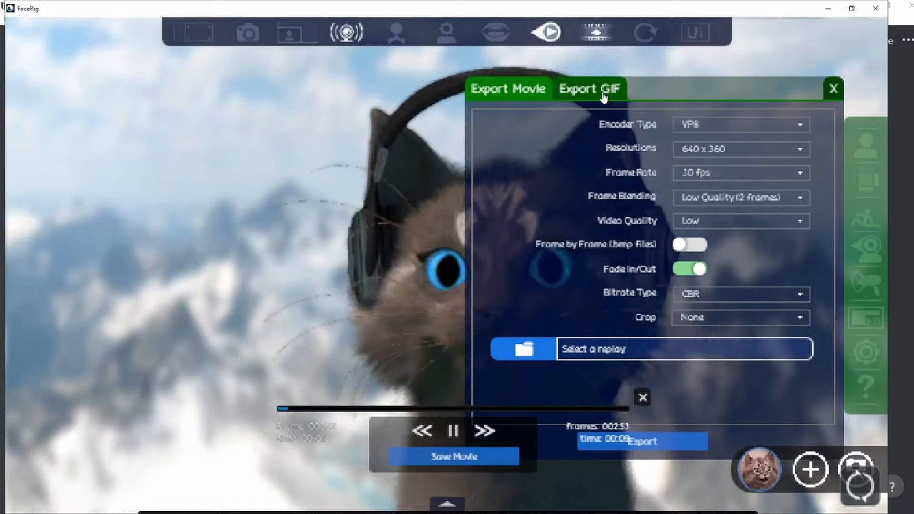
{"action": "left_click", "coordinate": [603, 95]}
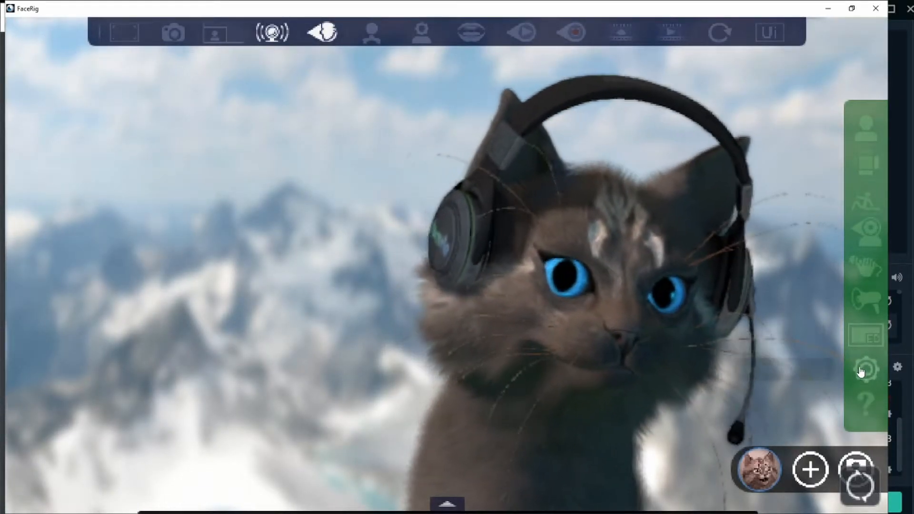
- View the delay and noise gate threshold in the sound settings and close the options
{"action": "left_click", "coordinate": [862, 368]}
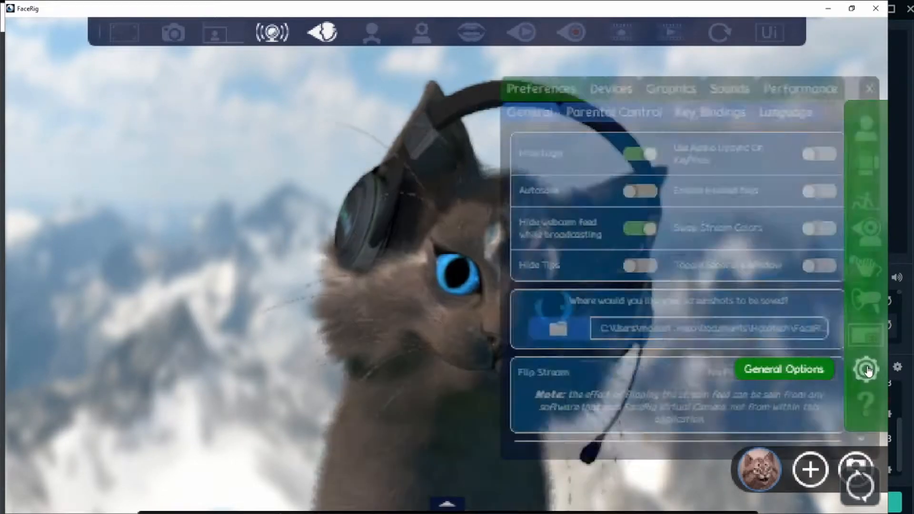
{"action": "left_click", "coordinate": [693, 90]}
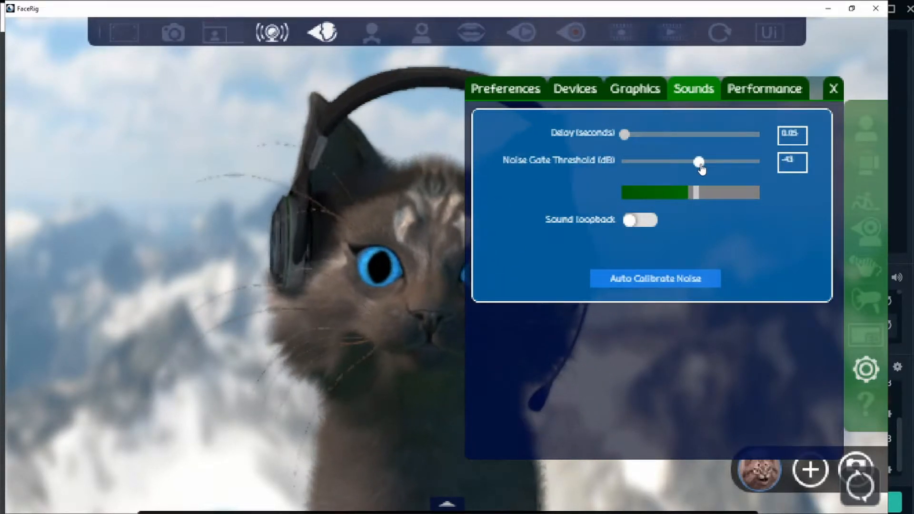
{"action": "left_click", "coordinate": [834, 89]}
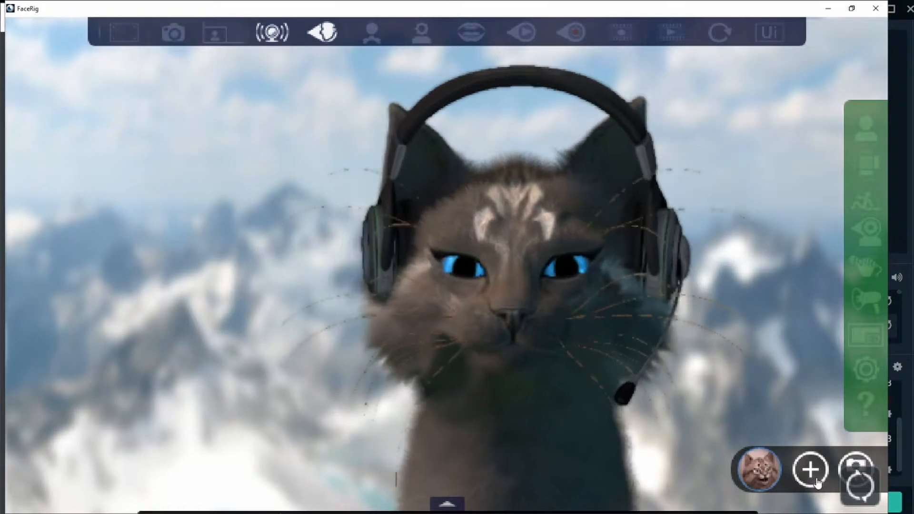
- Add the blue-haired girl as a second avatar beside the cat, turn her off and bring her back
{"action": "left_click", "coordinate": [816, 481]}
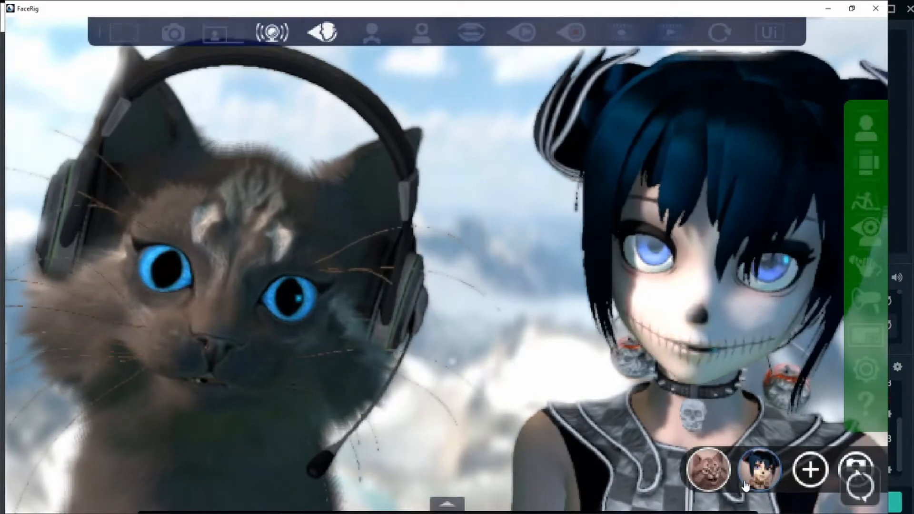
{"action": "left_click_drag", "start_coordinate": [750, 481], "coordinate": [748, 417]}
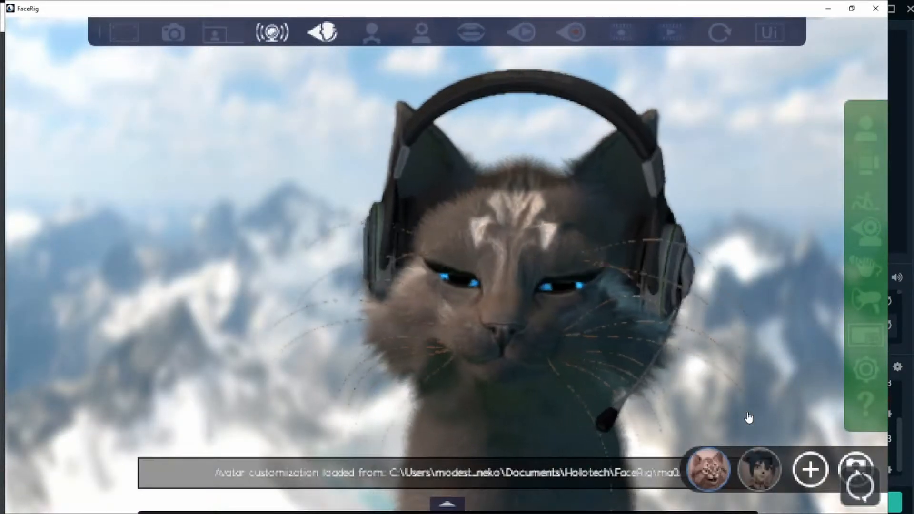
{"action": "left_click", "coordinate": [762, 475]}
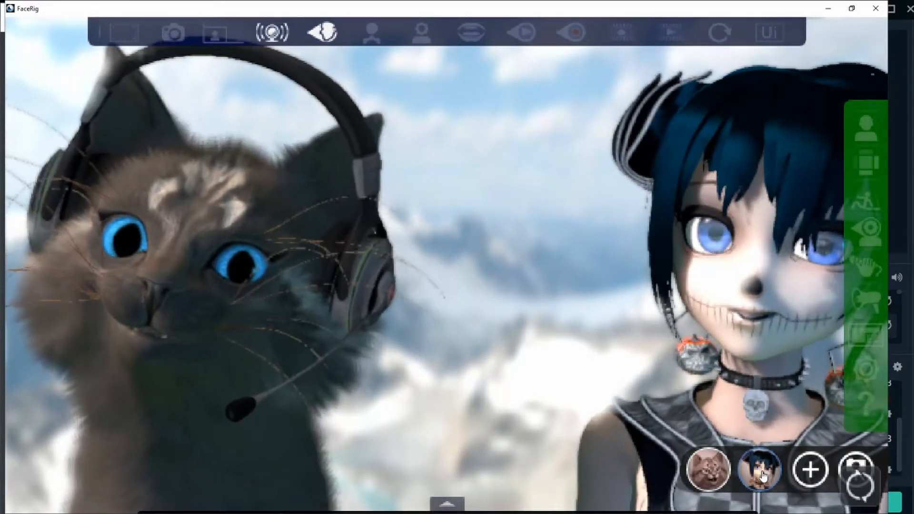
- View the eye pupil customization features for the girl avatar and make the cat the active avatar
{"action": "mouse_move", "coordinate": [474, 510]}
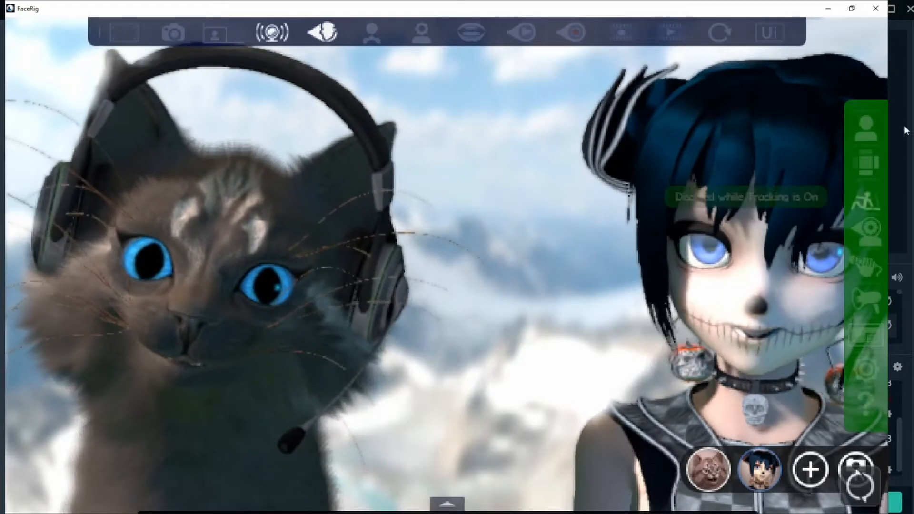
{"action": "left_click", "coordinate": [864, 129]}
{"action": "left_click", "coordinate": [620, 89]}
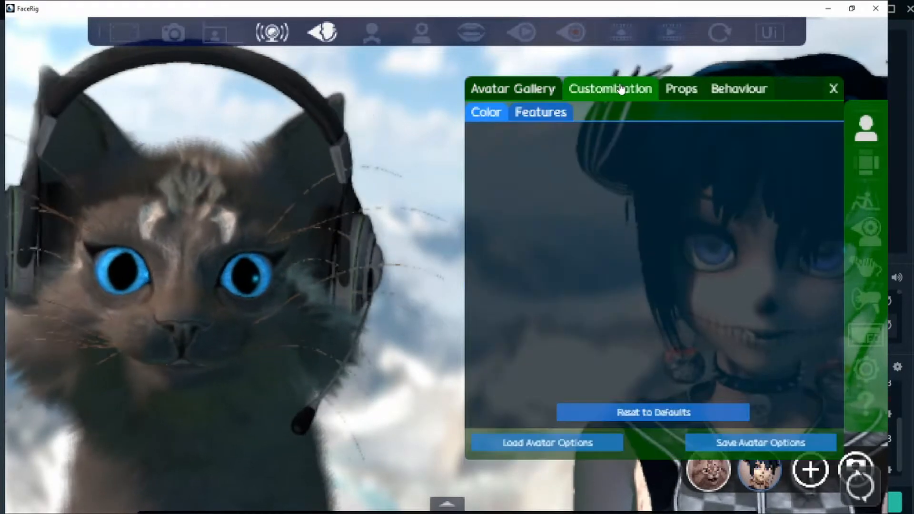
{"action": "left_click", "coordinate": [542, 113]}
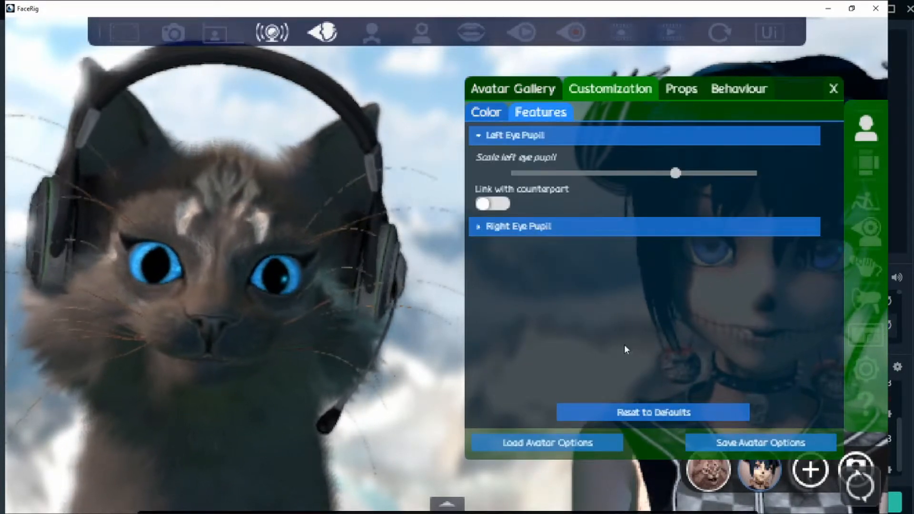
{"action": "left_click", "coordinate": [716, 474]}
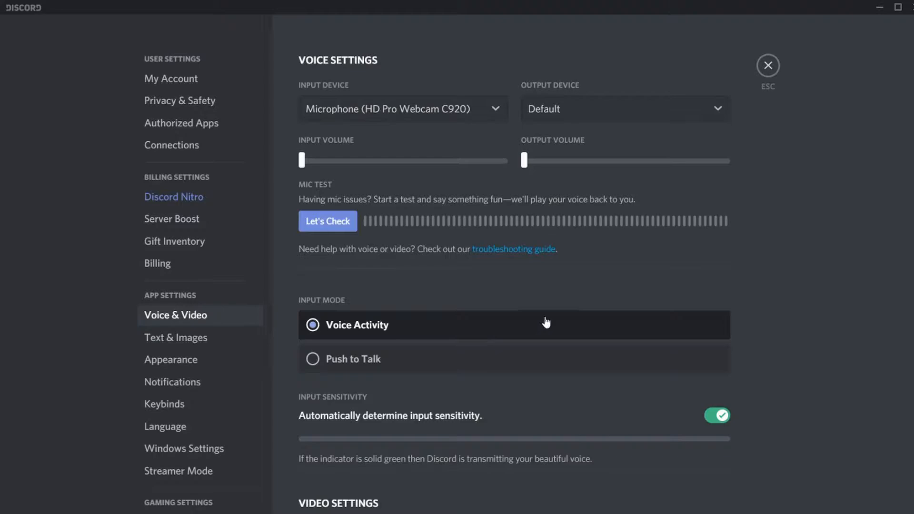
- Set the camera in Discord's video settings to FaceRig Virtual Camera
{"action": "scroll", "coordinate": [546, 320], "scroll_direction": "down", "scroll_amount": 3}
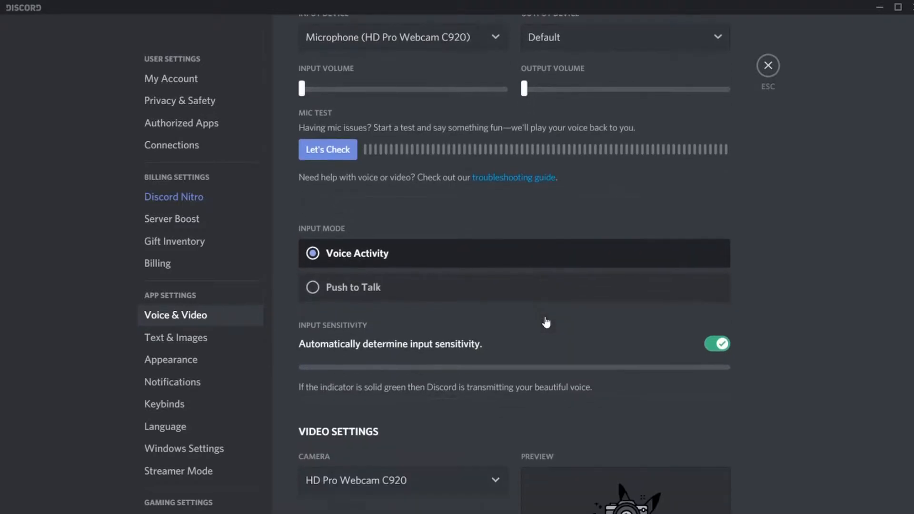
{"action": "scroll", "coordinate": [545, 319], "scroll_direction": "down", "scroll_amount": 3}
{"action": "scroll", "coordinate": [544, 316], "scroll_direction": "down", "scroll_amount": 2}
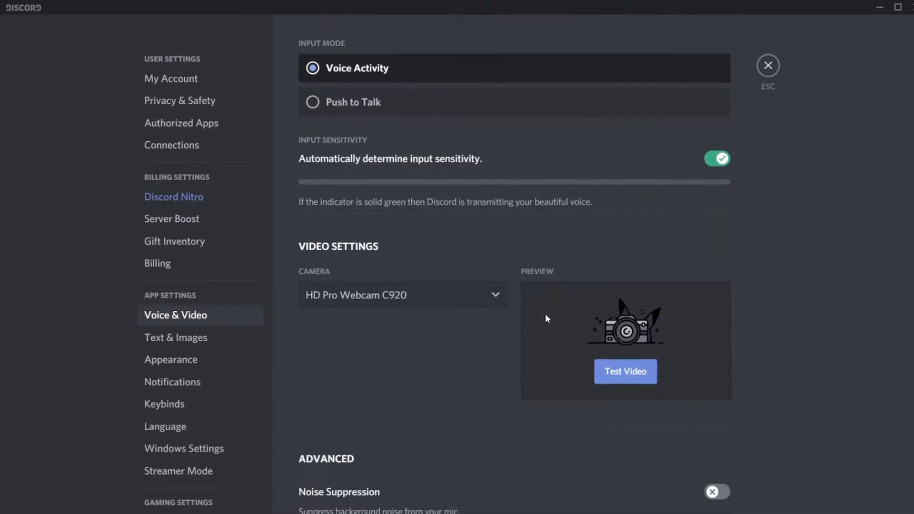
{"action": "left_click", "coordinate": [487, 296]}
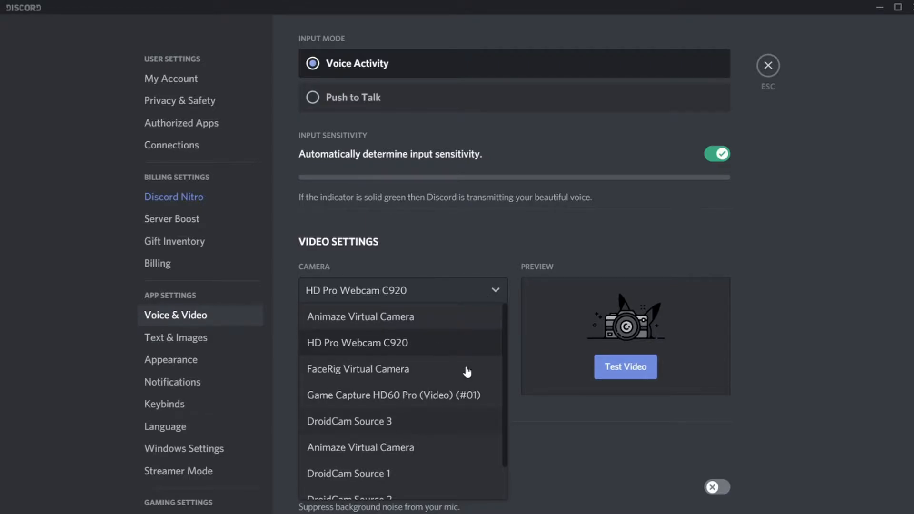
{"action": "left_click", "coordinate": [399, 370]}
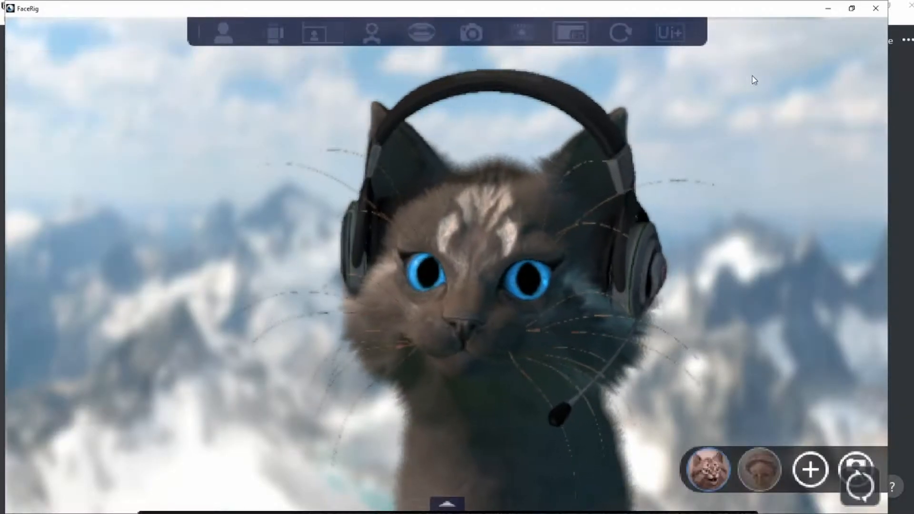
- Compare FaceRig's advanced and basic interfaces and finish in the advanced interface
{"action": "left_click", "coordinate": [672, 36]}
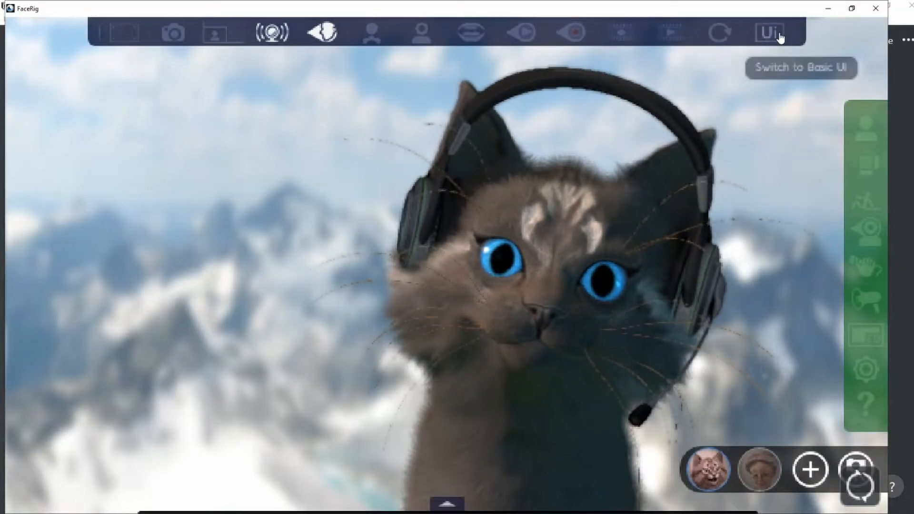
{"action": "left_click", "coordinate": [773, 36]}
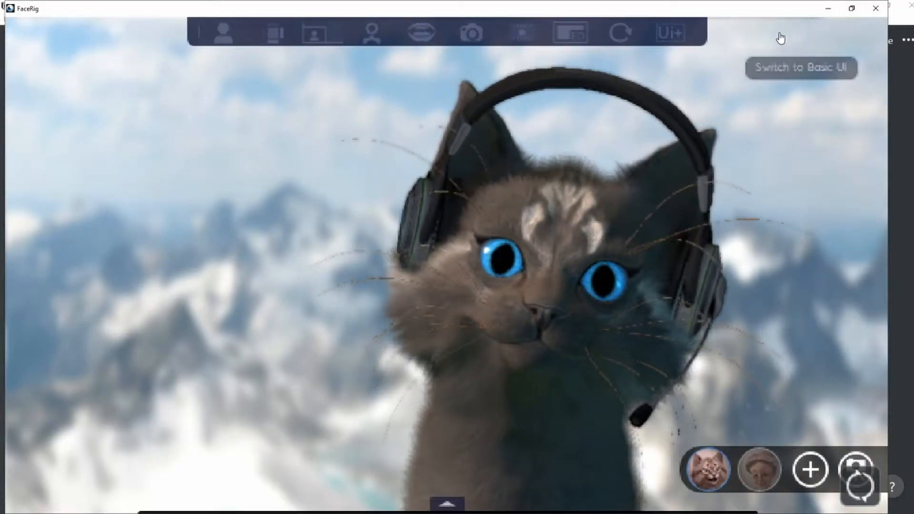
{"action": "left_click", "coordinate": [671, 38]}
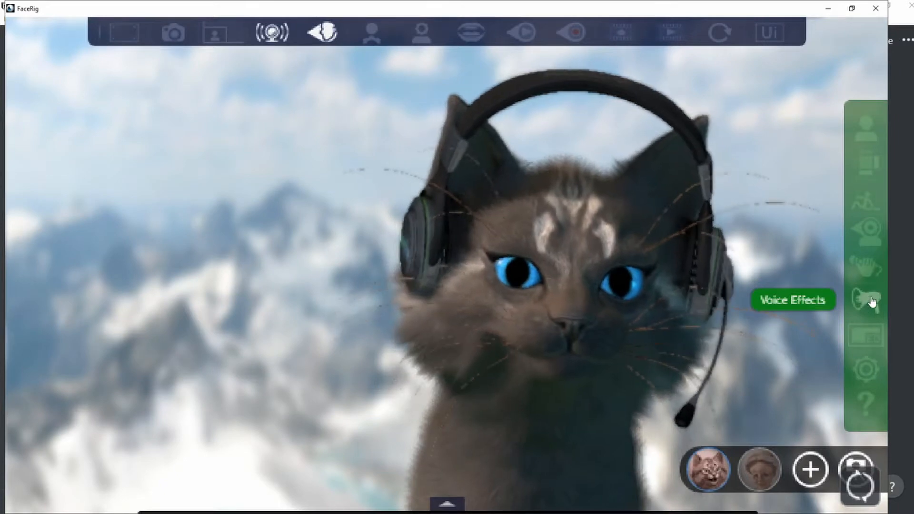
- Add an Echo effect and a Distortion effect to the avatar's voice effects
{"action": "left_click", "coordinate": [869, 300]}
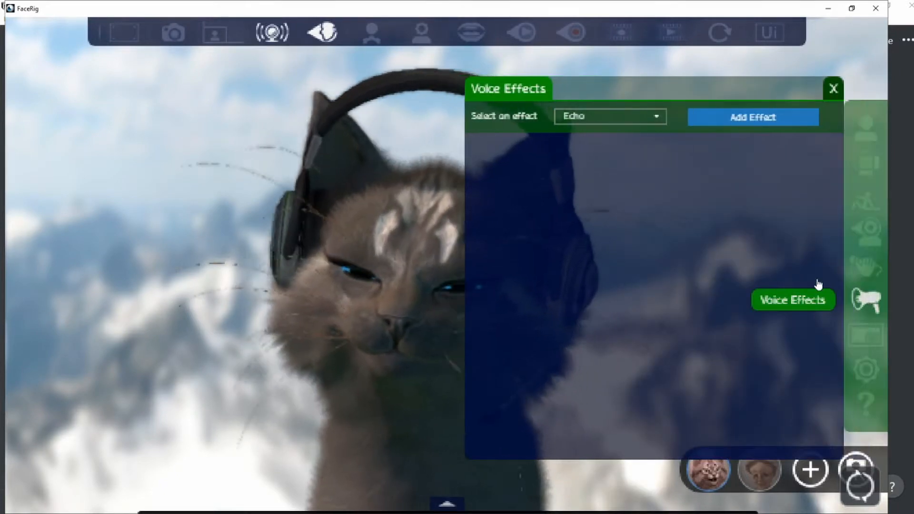
{"action": "left_click", "coordinate": [715, 122]}
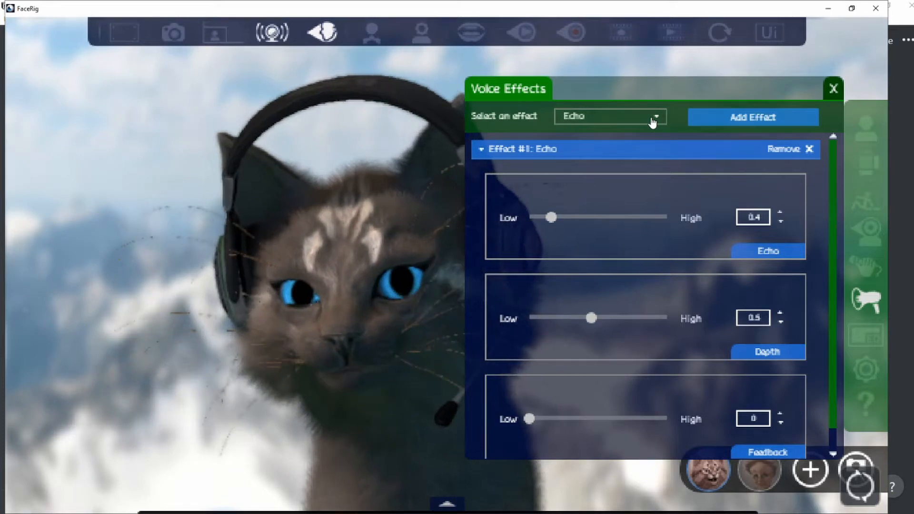
{"action": "left_click", "coordinate": [653, 123]}
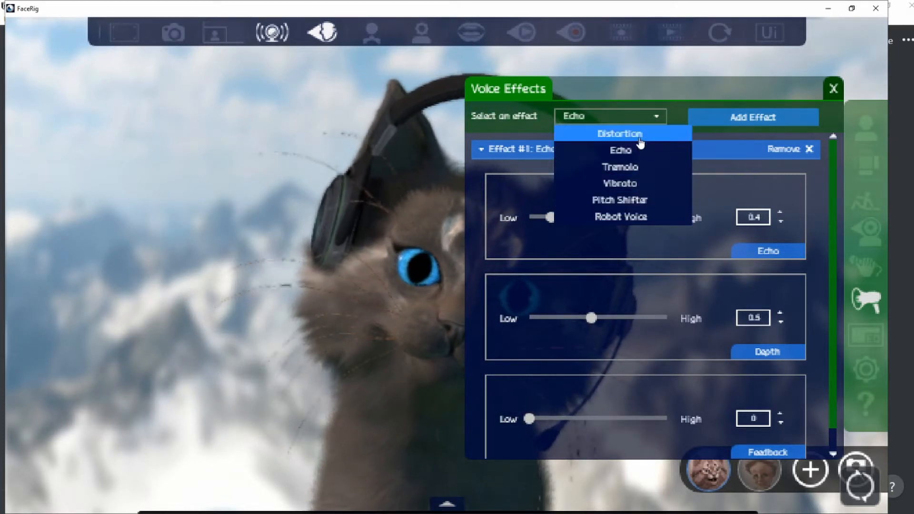
{"action": "left_click", "coordinate": [639, 138]}
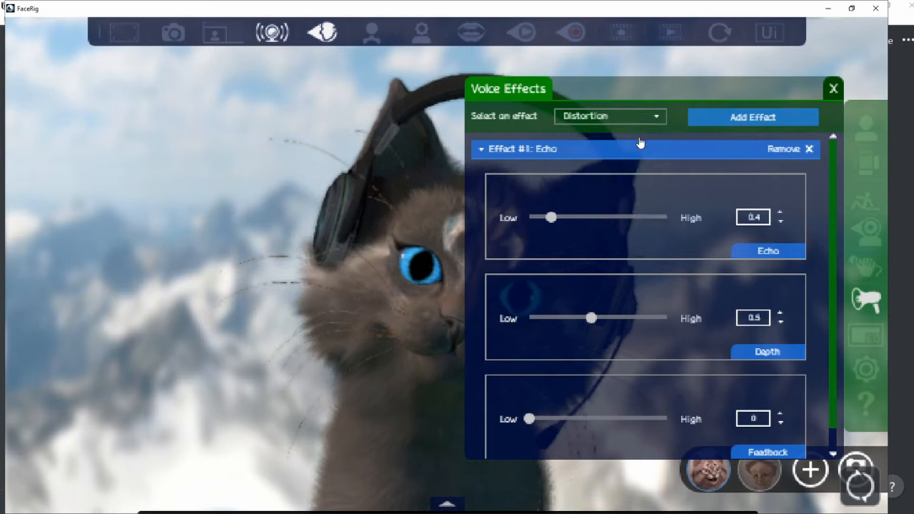
{"action": "left_click", "coordinate": [749, 119]}
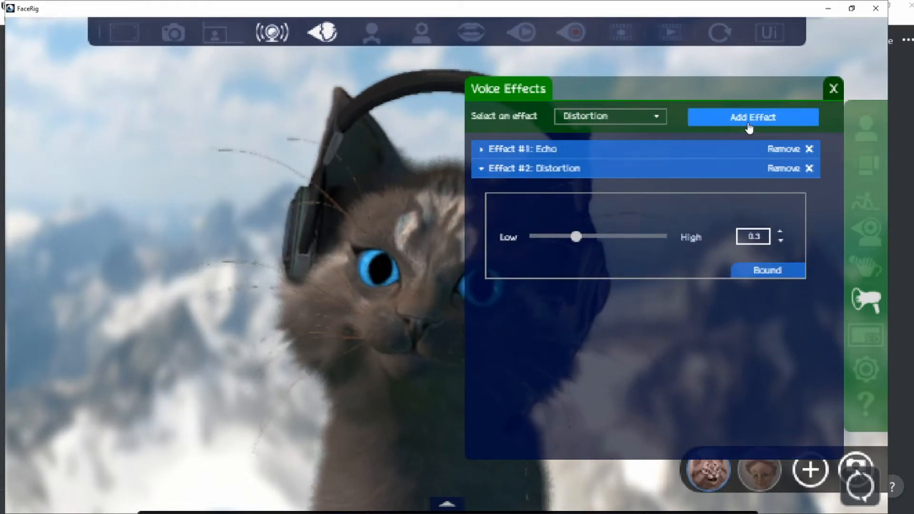
- Expand the Echo voice effect and raise its Echo amount to beyond the middle of the range
{"action": "left_click", "coordinate": [664, 156]}
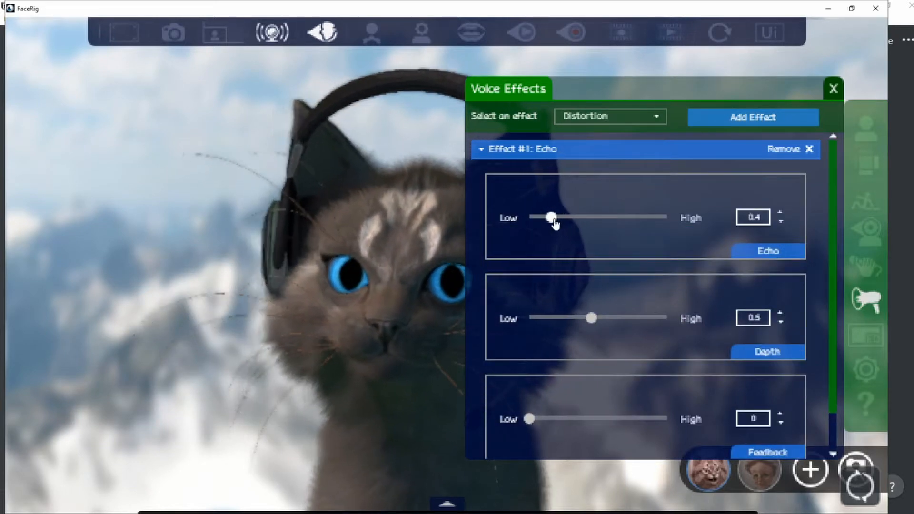
{"action": "left_click_drag", "start_coordinate": [550, 217], "coordinate": [625, 224]}
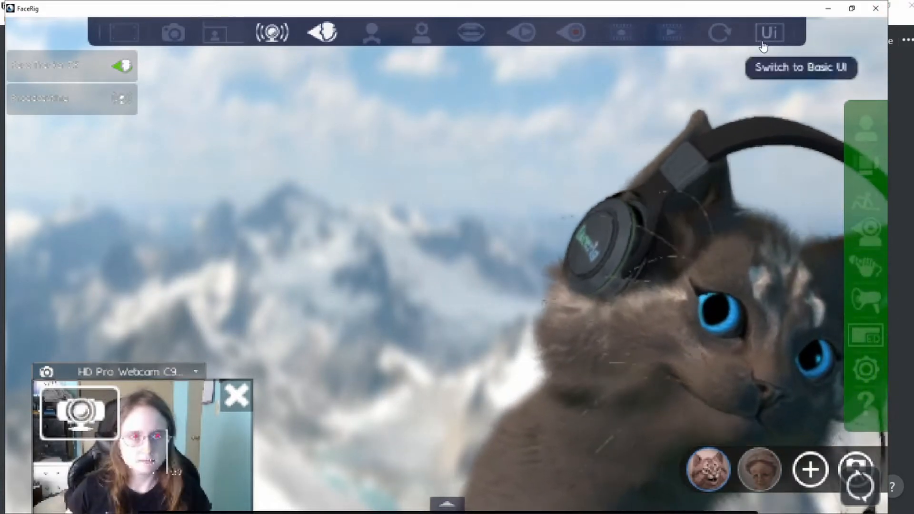
- Switch FaceRig to the basic interface
{"action": "left_click", "coordinate": [763, 44]}
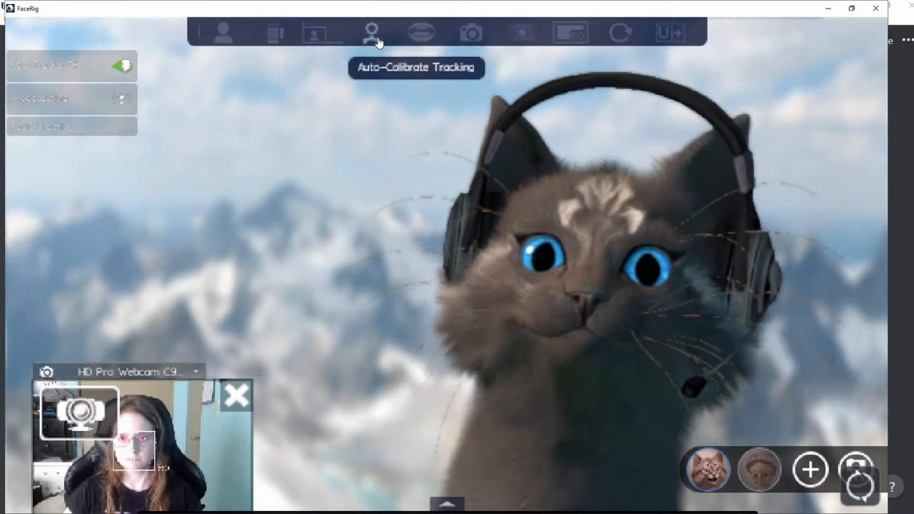
- Run the quick tracker calibration from the basic interface, and switch to the advanced interface
{"action": "left_click", "coordinate": [372, 34]}
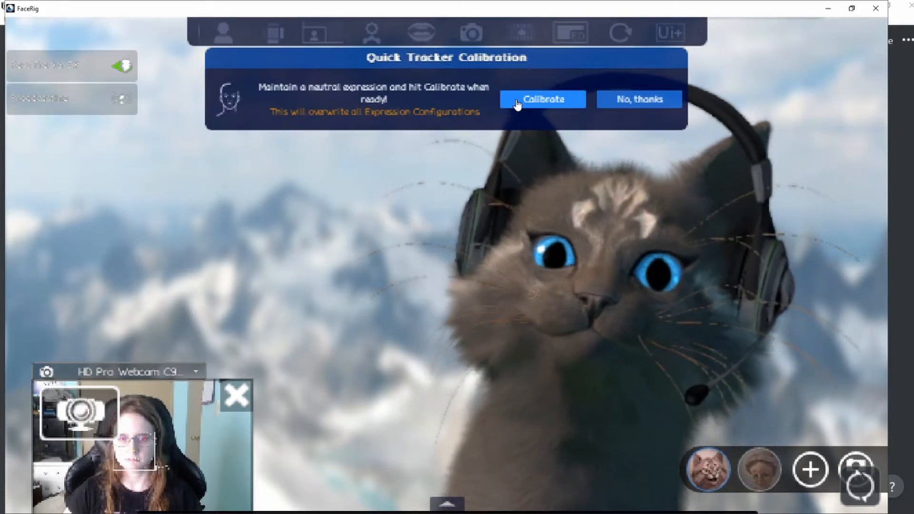
{"action": "left_click", "coordinate": [517, 104]}
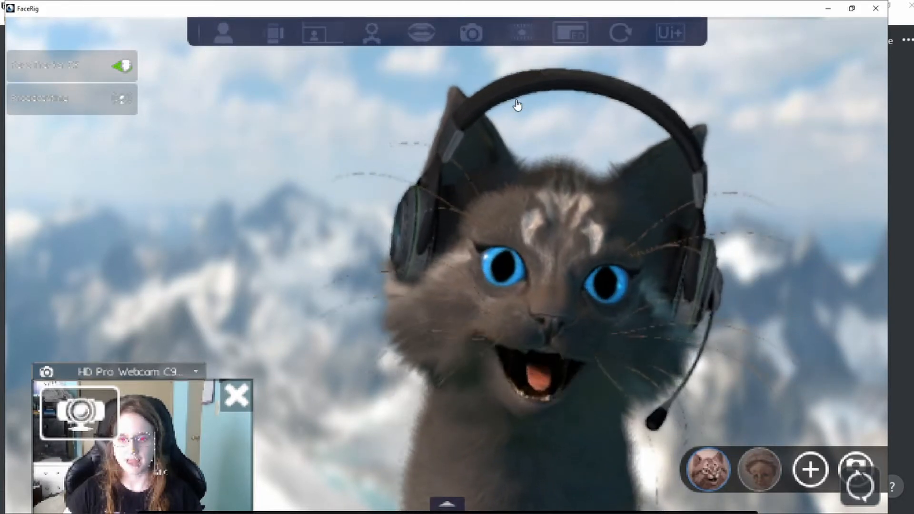
{"action": "left_click", "coordinate": [665, 35]}
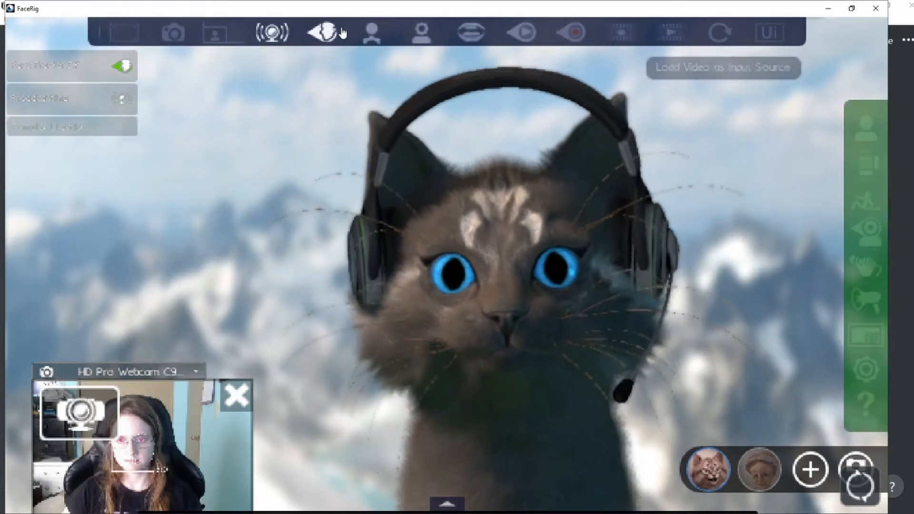
- Run the quick auto-calibration of the head pose and of the expressions
{"action": "left_click", "coordinate": [365, 36]}
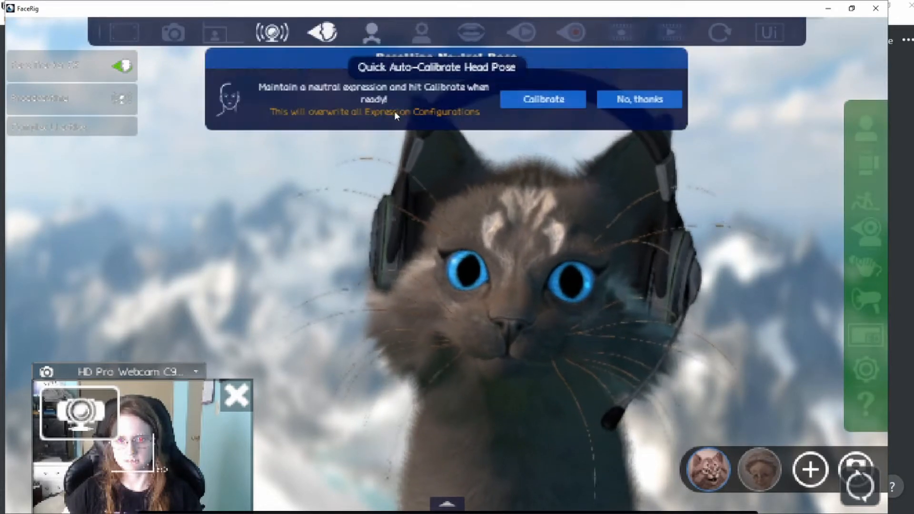
{"action": "left_click", "coordinate": [512, 110]}
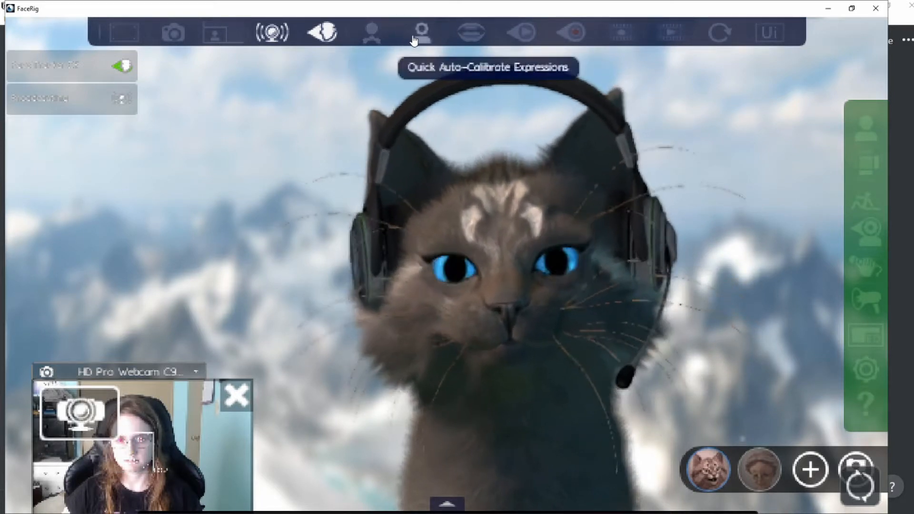
{"action": "left_click", "coordinate": [413, 40]}
{"action": "left_click", "coordinate": [565, 102]}
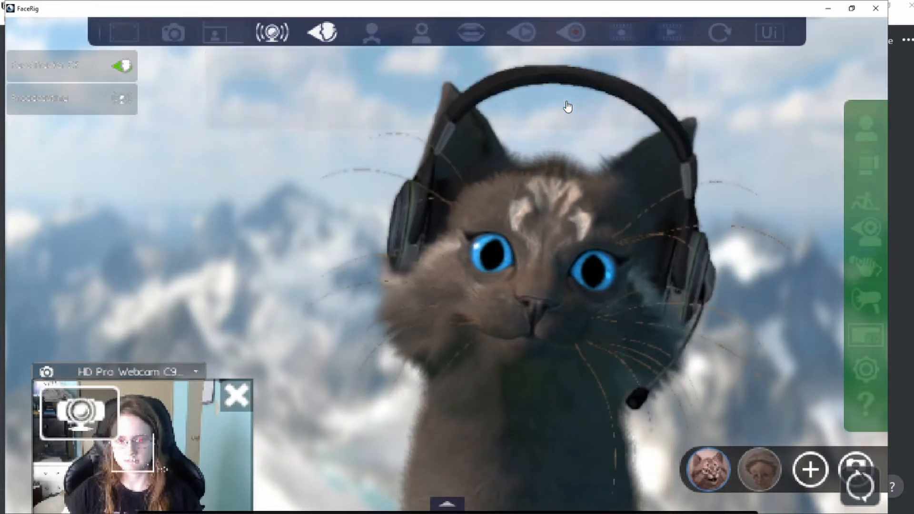
{"action": "left_click", "coordinate": [475, 42]}
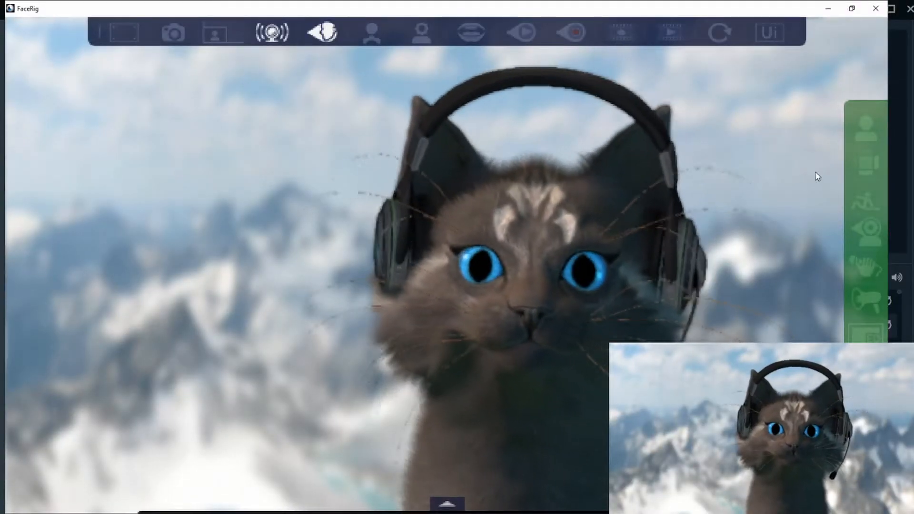
- Change the environment to Background green screen and close the environments gallery
{"action": "left_click", "coordinate": [866, 168]}
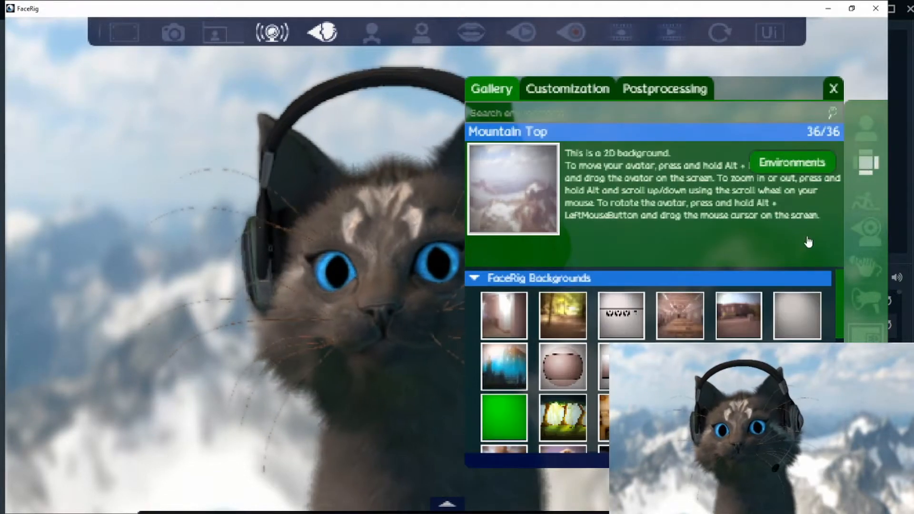
{"action": "left_click", "coordinate": [497, 436]}
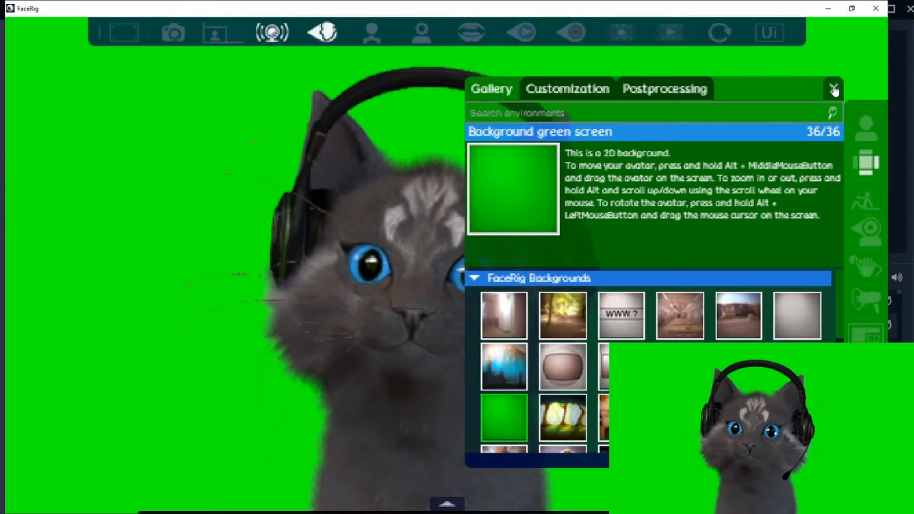
{"action": "left_click", "coordinate": [832, 88]}
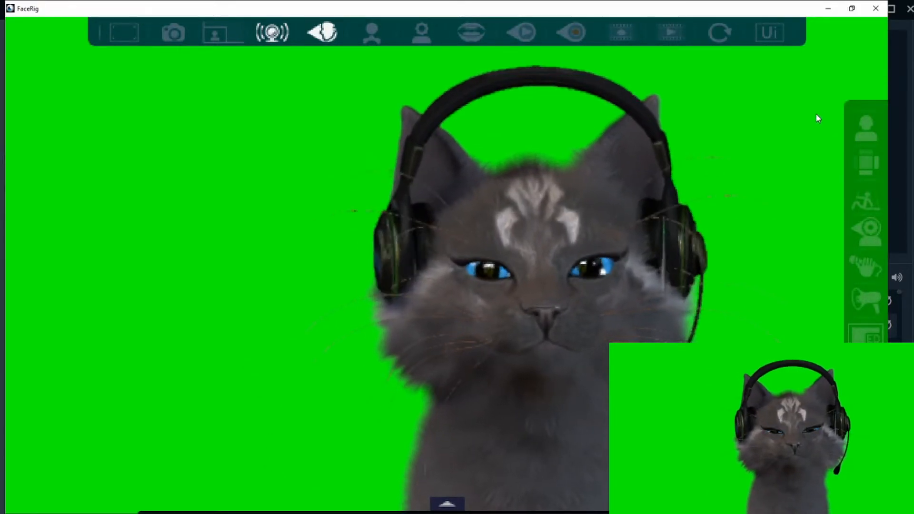
- Switch to Streamlabs OBS and add a Chroma Key filter to the Webcam source
{"action": "left_click", "coordinate": [831, 11]}
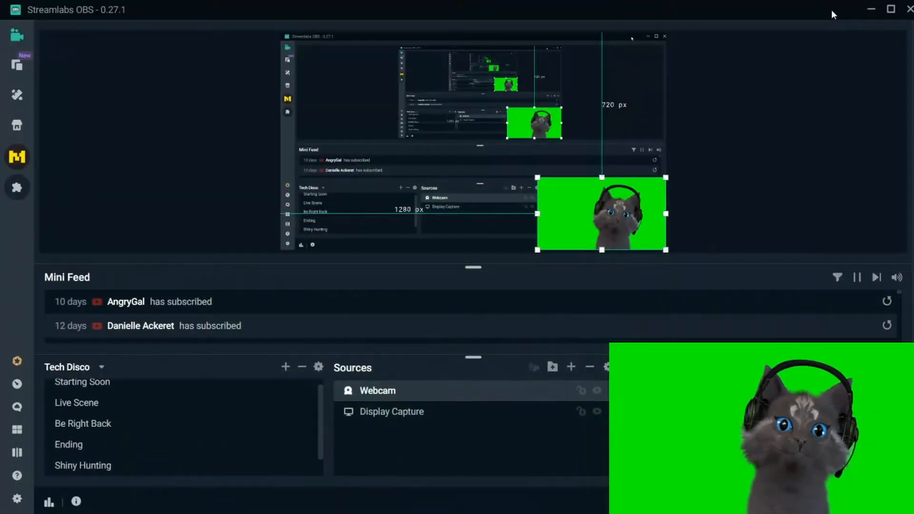
{"action": "right_click", "coordinate": [407, 395]}
{"action": "left_click", "coordinate": [474, 245]}
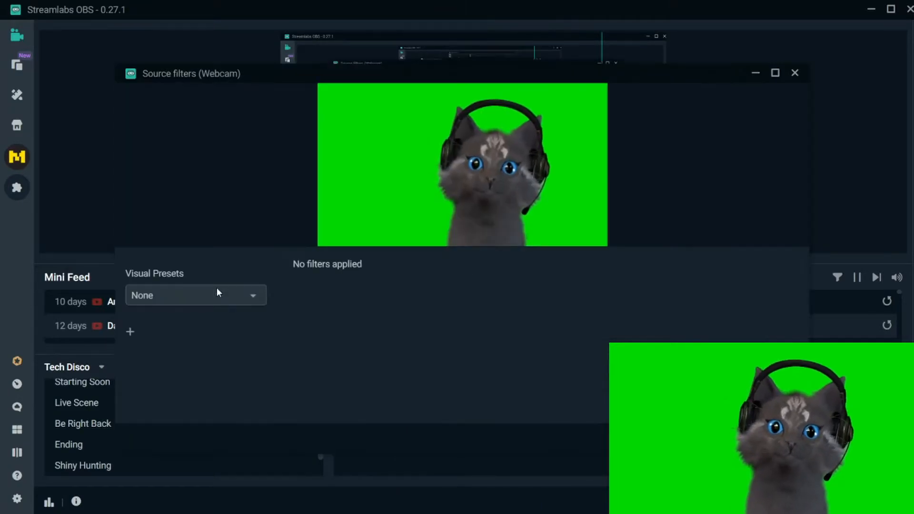
{"action": "left_click", "coordinate": [131, 327]}
{"action": "left_click", "coordinate": [386, 153]}
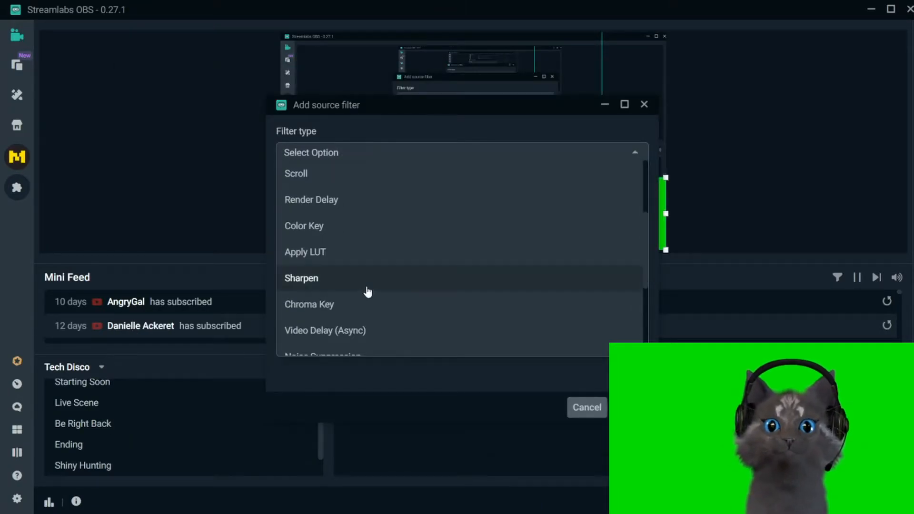
{"action": "left_click", "coordinate": [309, 239]}
{"action": "left_click", "coordinate": [633, 406]}
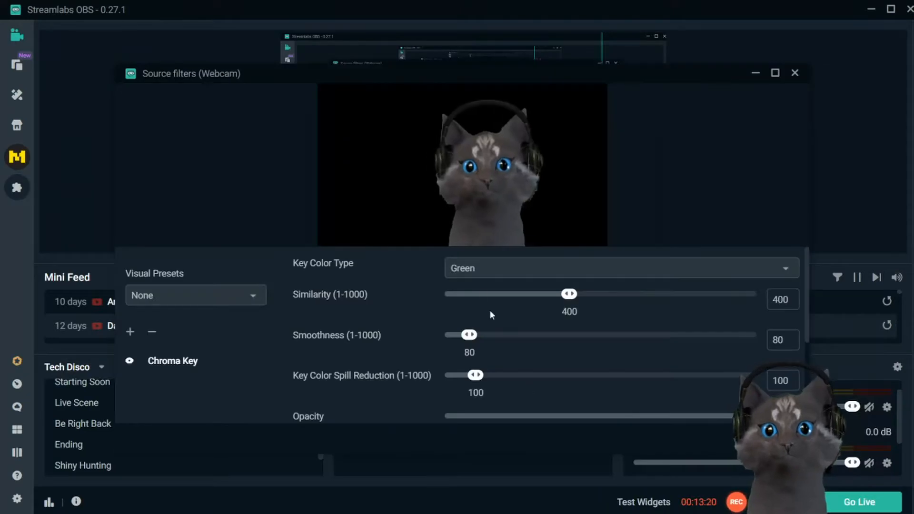
{"action": "left_click", "coordinate": [477, 253]}
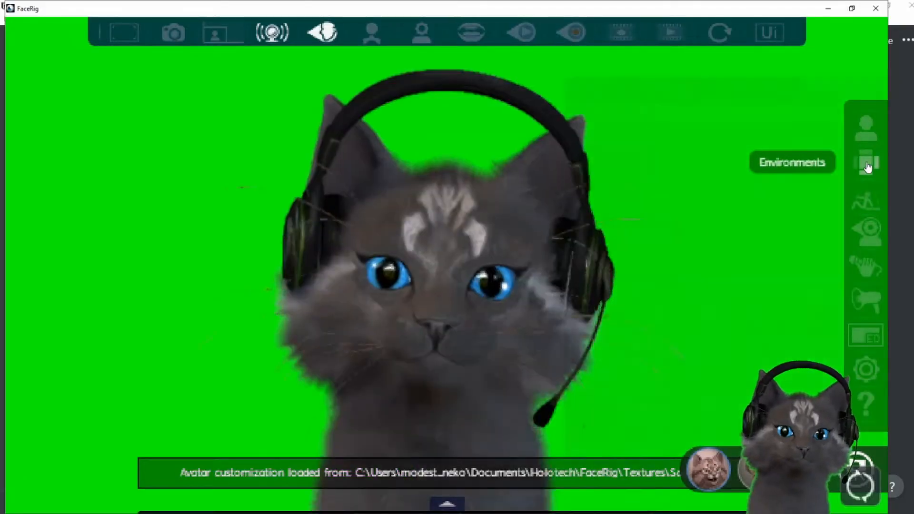
- Apply the Background Custom Picture environment in FaceRig and open its Backdrop customization settings
{"action": "left_click", "coordinate": [866, 164]}
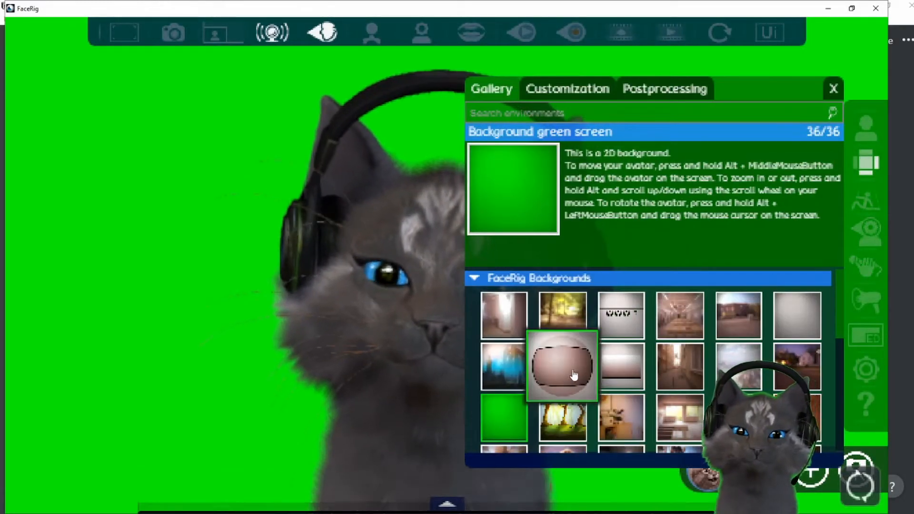
{"action": "left_click", "coordinate": [628, 373]}
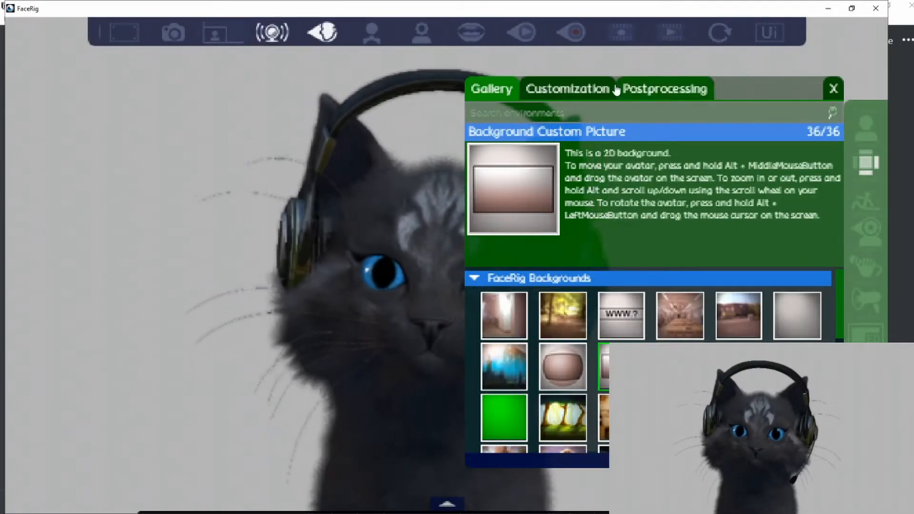
{"action": "left_click", "coordinate": [588, 91]}
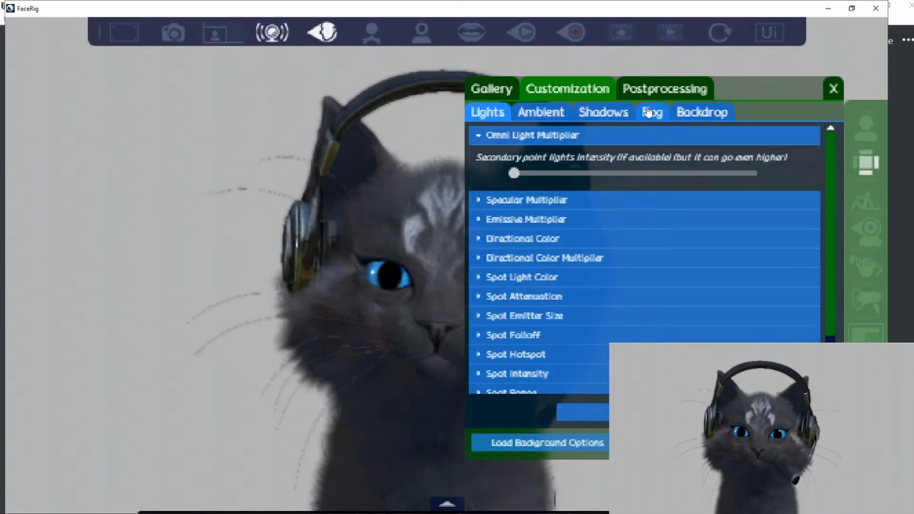
{"action": "left_click", "coordinate": [705, 113]}
{"action": "scroll", "coordinate": [577, 362], "scroll_direction": "down", "scroll_amount": 2}
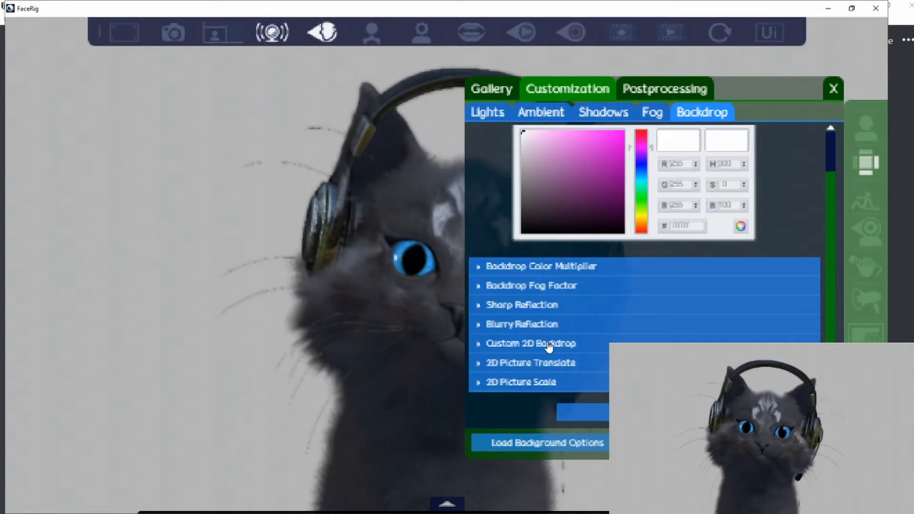
- Expand Custom 2D Backdrop, start choosing a texture file and copy the path of the Textures folder
{"action": "left_click", "coordinate": [545, 344]}
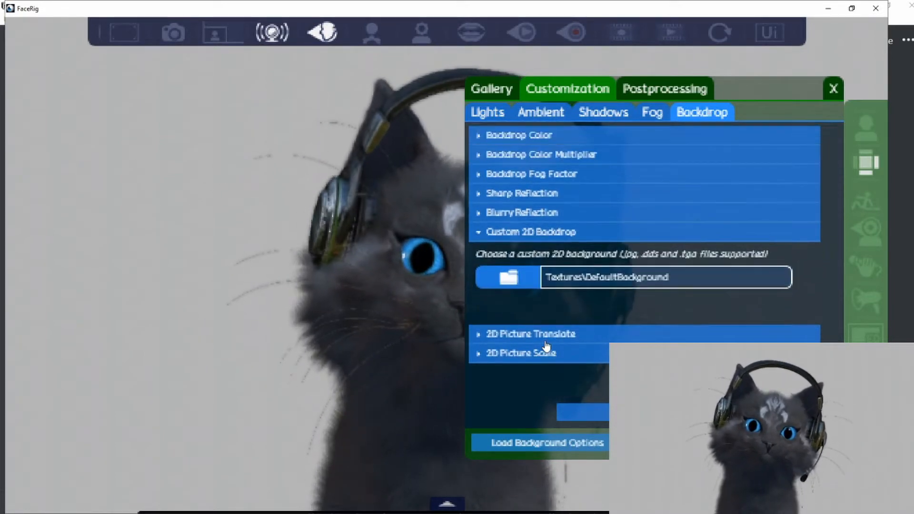
{"action": "left_click", "coordinate": [518, 285]}
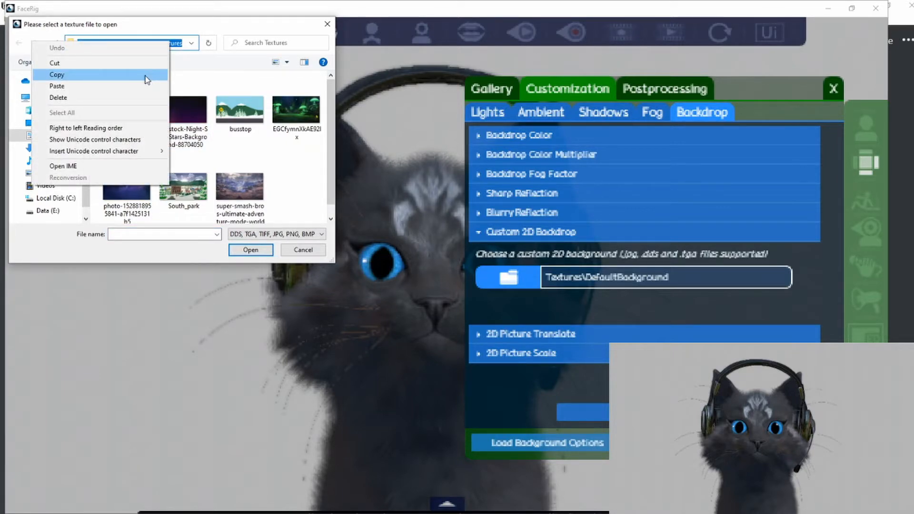
{"action": "left_click", "coordinate": [147, 79]}
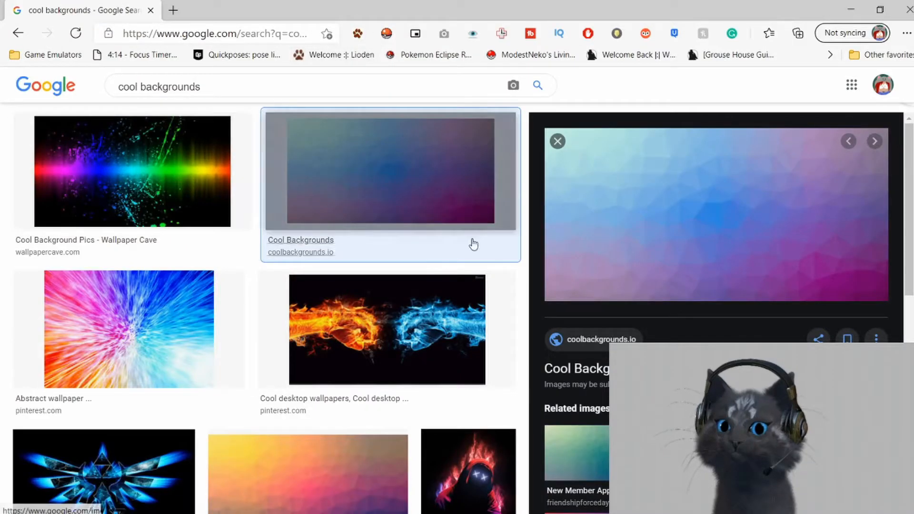
- Save the coolbackgrounds.io image from the browser as sea-edge-79ab30e2 in FaceRig's Textures folder, using the copied path
{"action": "right_click", "coordinate": [657, 185]}
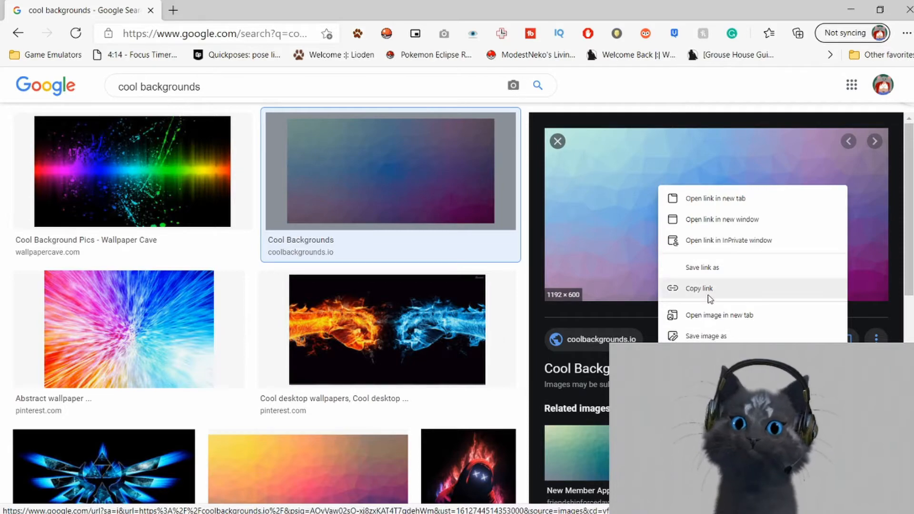
{"action": "left_click", "coordinate": [709, 333]}
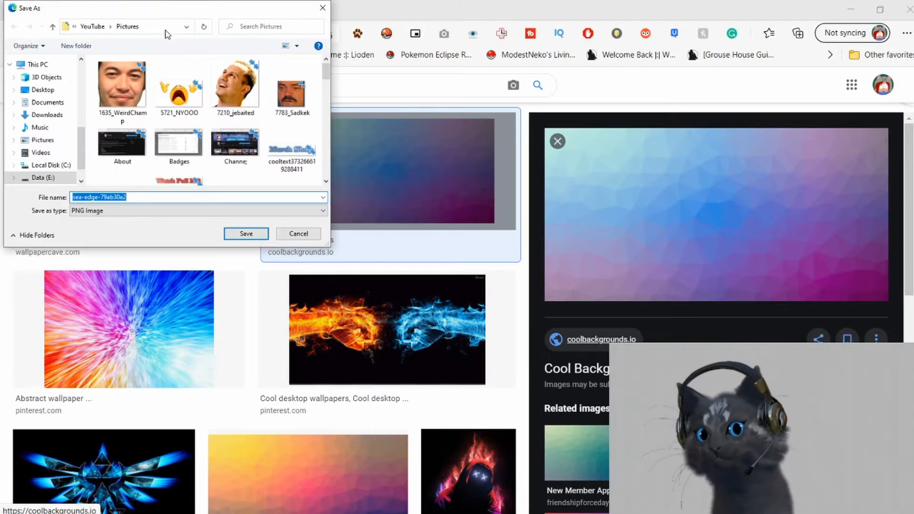
{"action": "right_click", "coordinate": [167, 28]}
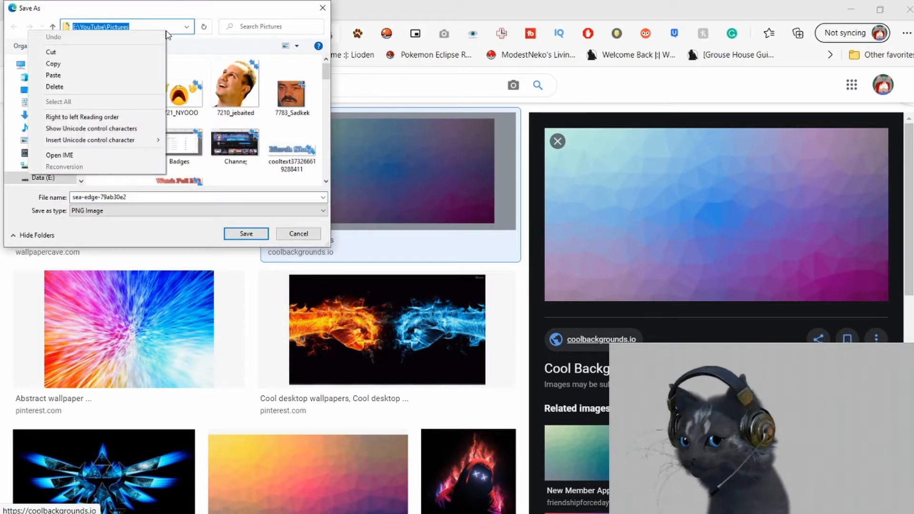
{"action": "left_click", "coordinate": [136, 78]}
{"action": "key", "text": "Return"}
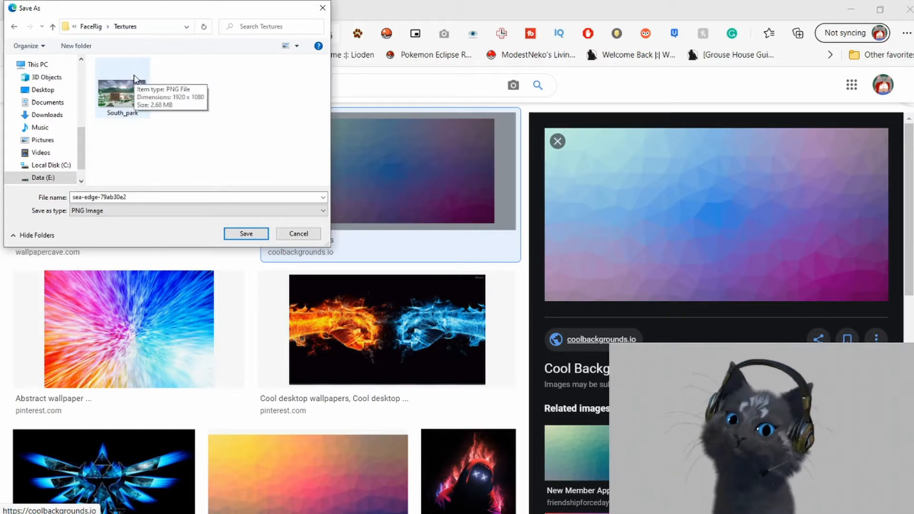
{"action": "left_click", "coordinate": [170, 229]}
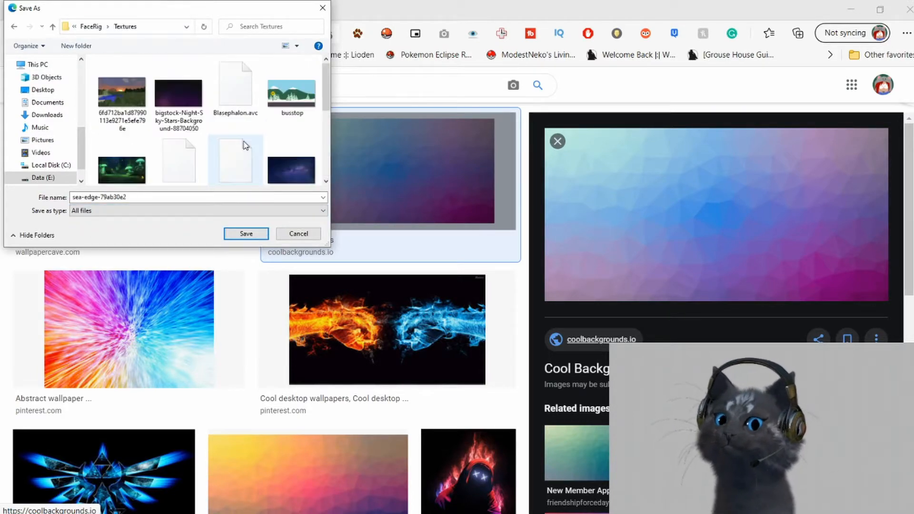
{"action": "left_click", "coordinate": [246, 234]}
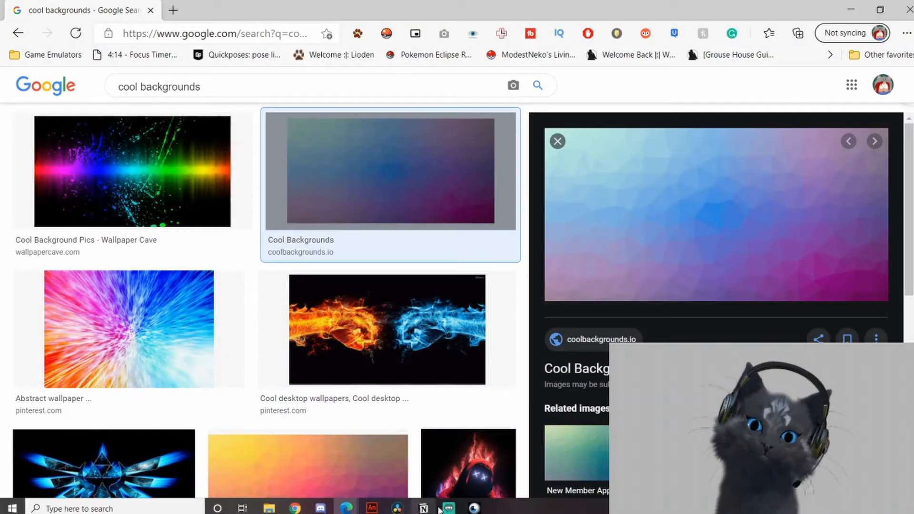
- Switch back to FaceRig, load the saved image as the custom 2D backdrop and close the environment settings
{"action": "left_click", "coordinate": [448, 508]}
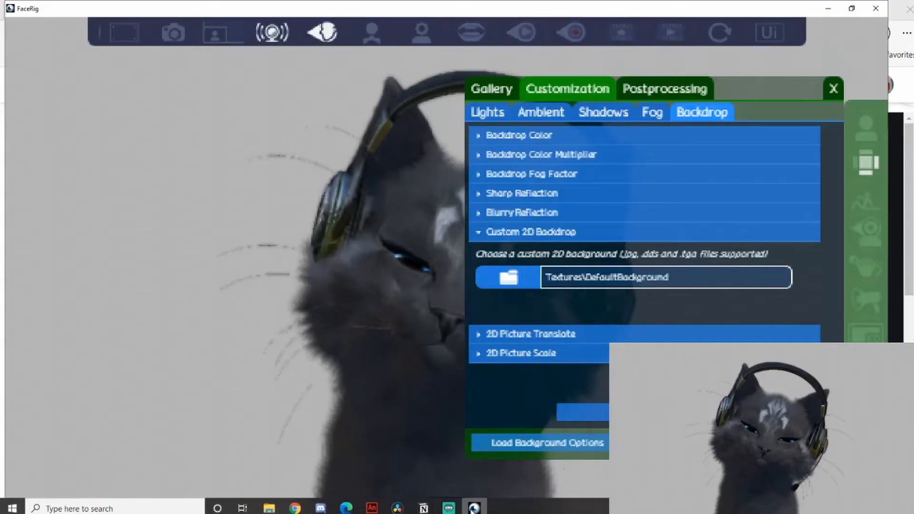
{"action": "left_click", "coordinate": [514, 280]}
{"action": "double_click", "coordinate": [183, 187]}
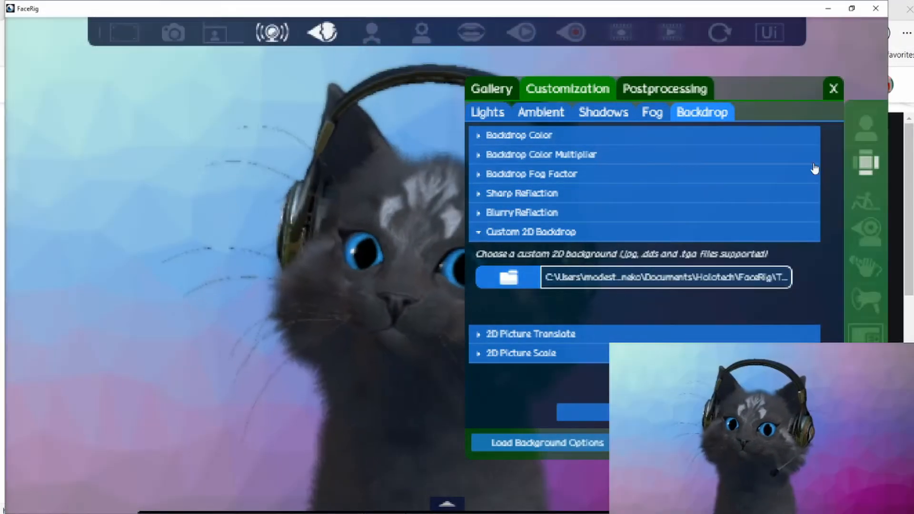
{"action": "left_click", "coordinate": [833, 89]}
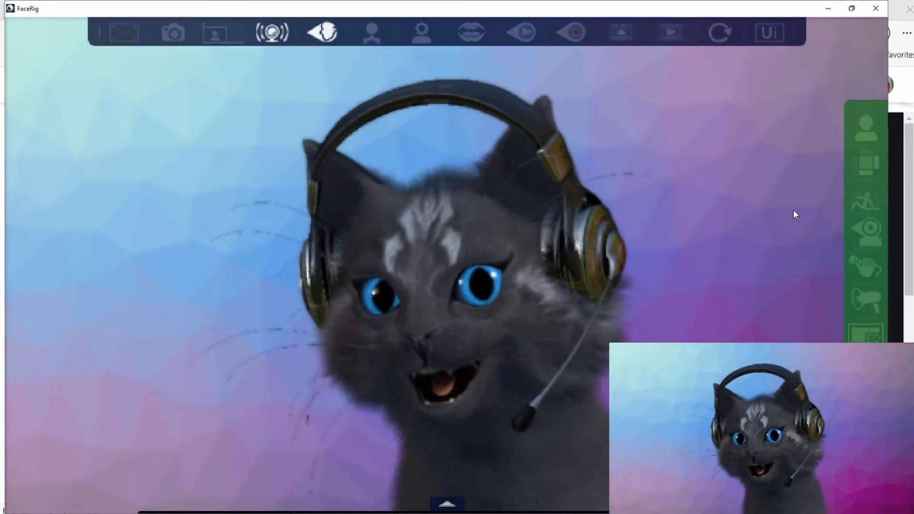
- Apply the Background Custom Cube environment from the FaceRig Backgrounds and close the gallery
{"action": "left_click", "coordinate": [874, 181]}
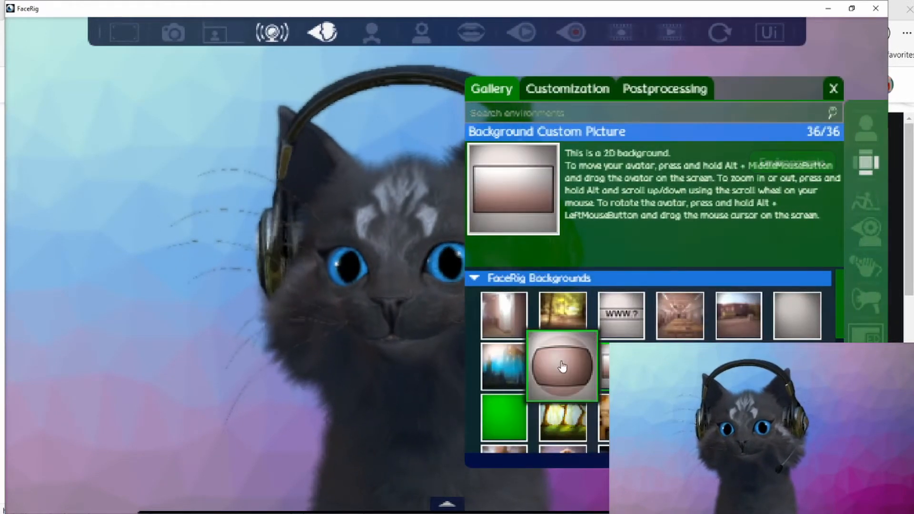
{"action": "left_click", "coordinate": [562, 374]}
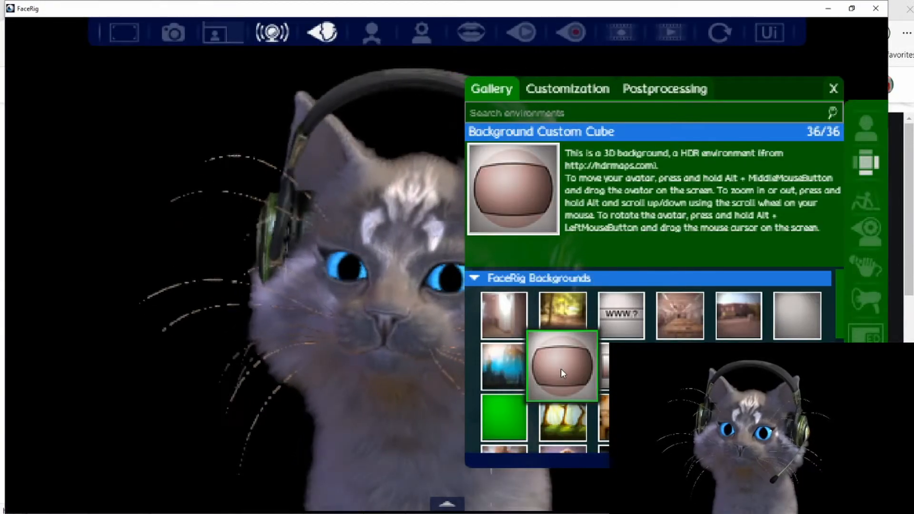
{"action": "left_click", "coordinate": [833, 90]}
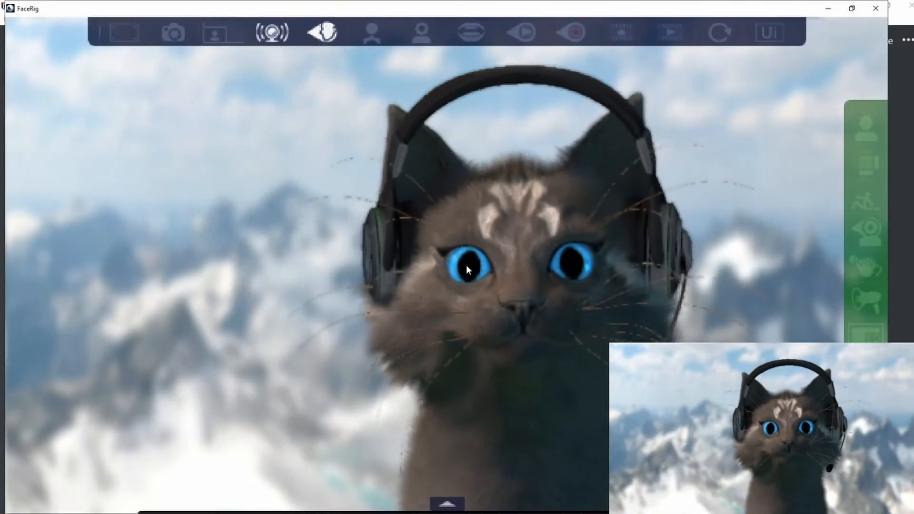
- Zoom the cat avatar in and back out, and reposition it toward the left side of the mountain backdrop
{"action": "scroll", "coordinate": [468, 269], "scroll_direction": "up", "scroll_amount": 5}
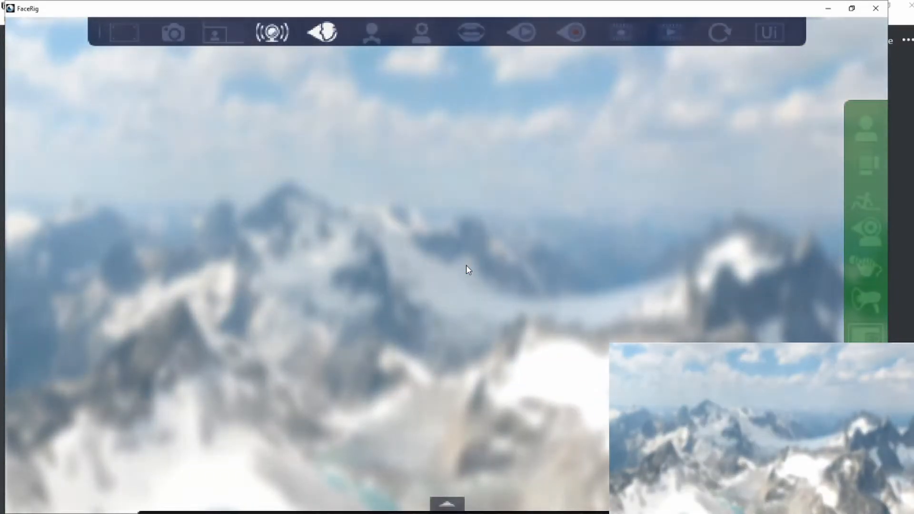
{"action": "scroll", "coordinate": [466, 267], "scroll_direction": "down", "scroll_amount": 4}
{"action": "scroll", "coordinate": [467, 270], "scroll_direction": "down", "scroll_amount": 5}
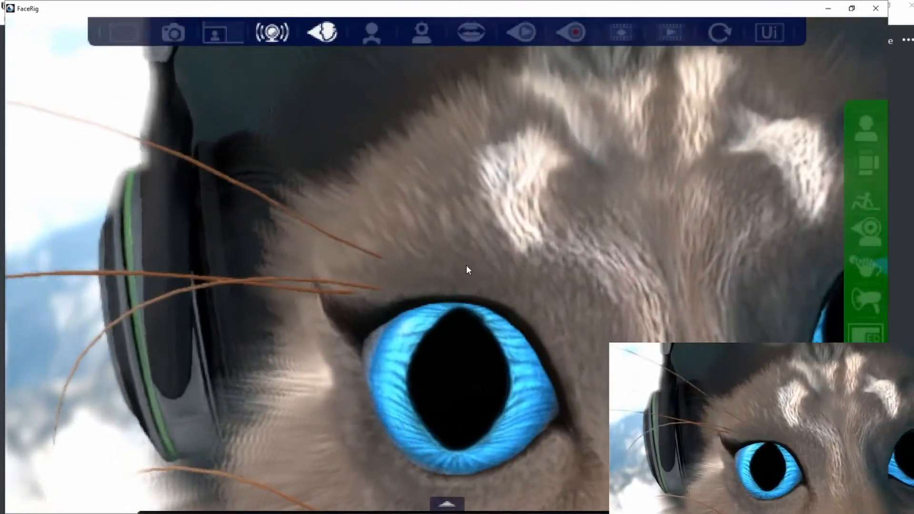
{"action": "scroll", "coordinate": [466, 268], "scroll_direction": "down", "scroll_amount": 5}
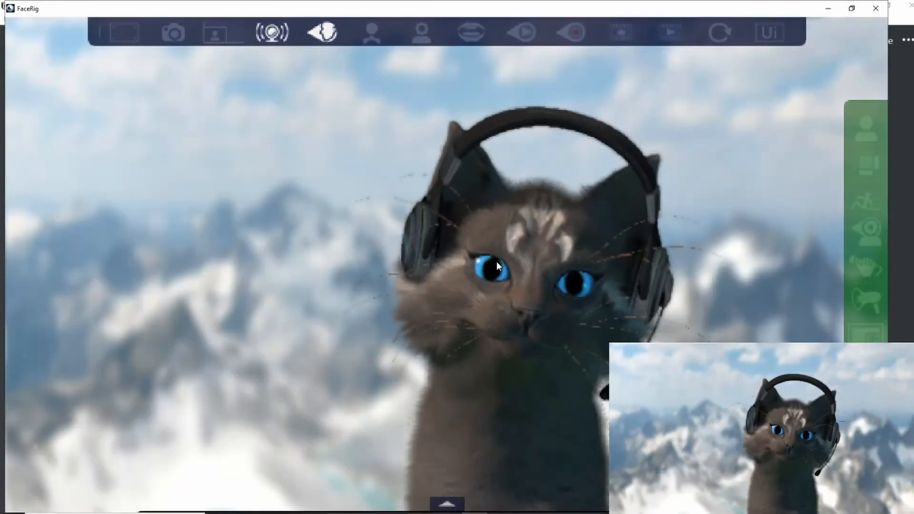
{"action": "left_click_drag", "start_coordinate": [496, 261], "coordinate": [330, 251]}
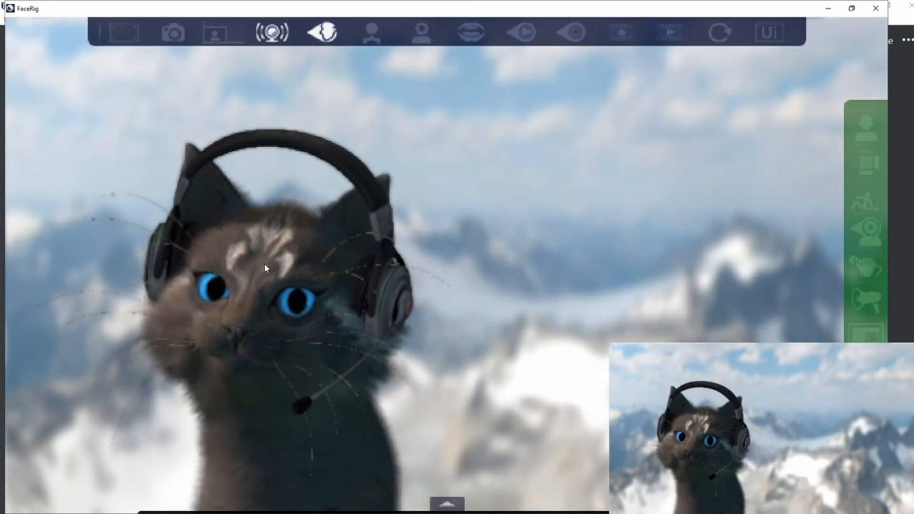
{"action": "left_click_drag", "start_coordinate": [386, 458], "coordinate": [249, 356]}
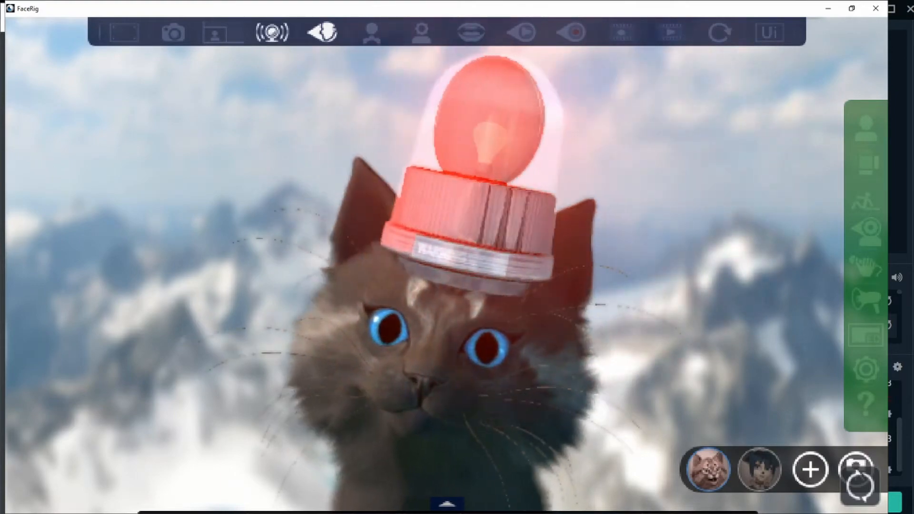
- Save the cat avatar's customization options as Wambulence.avc in the Textures folder, replacing the existing file, and close the avatar settings
{"action": "left_click", "coordinate": [879, 134]}
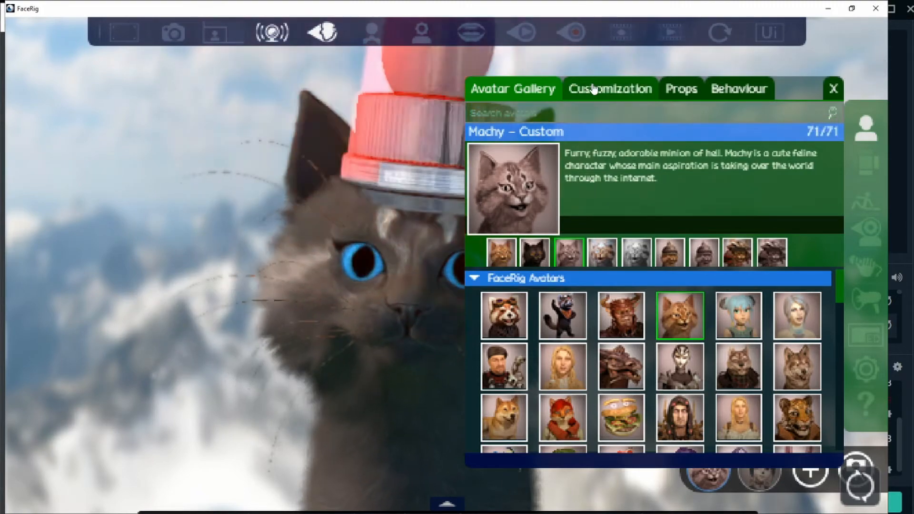
{"action": "left_click", "coordinate": [592, 89]}
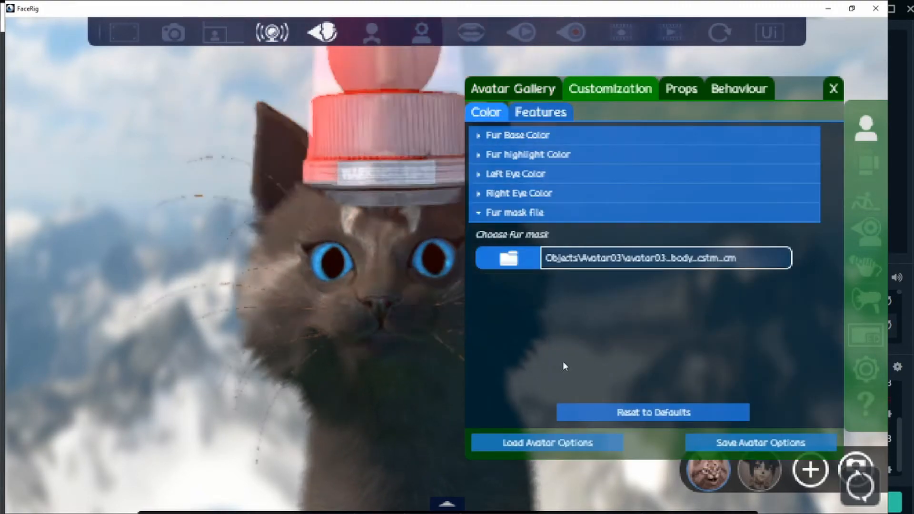
{"action": "left_click", "coordinate": [773, 449]}
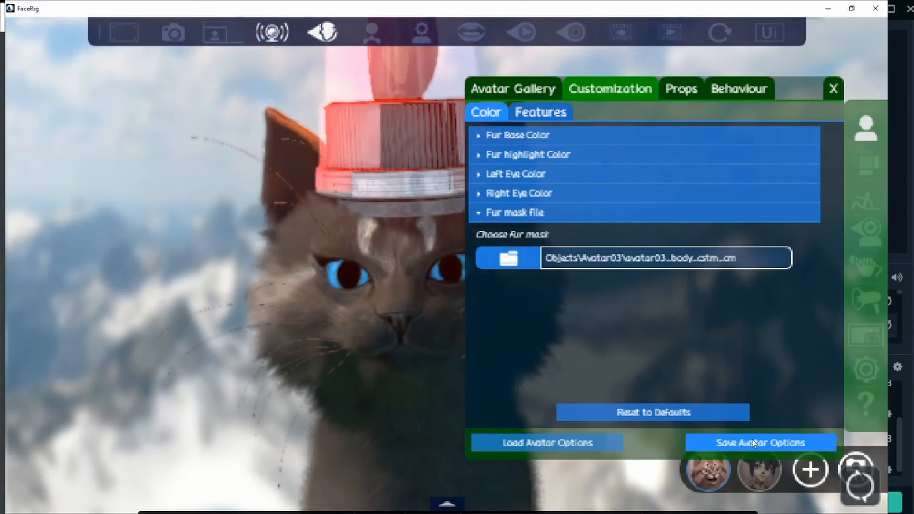
{"action": "scroll", "coordinate": [251, 189], "scroll_direction": "down", "scroll_amount": 1}
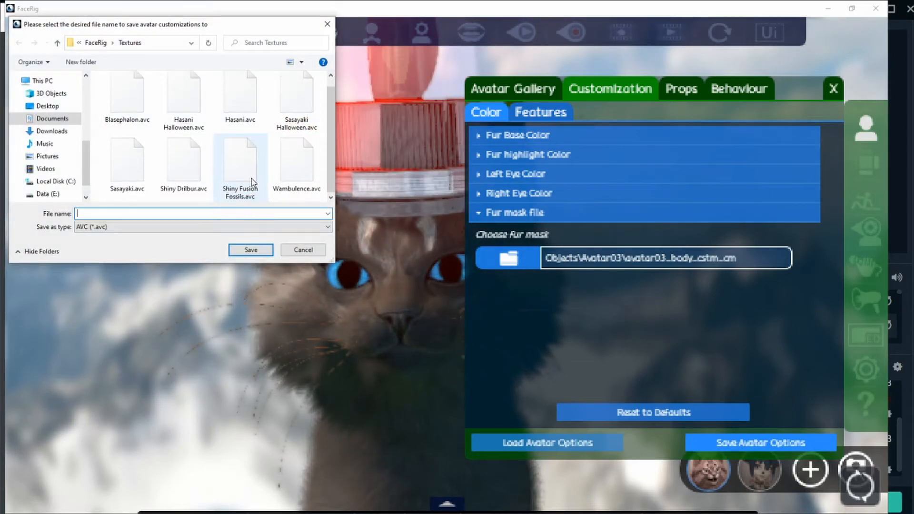
{"action": "double_click", "coordinate": [283, 184]}
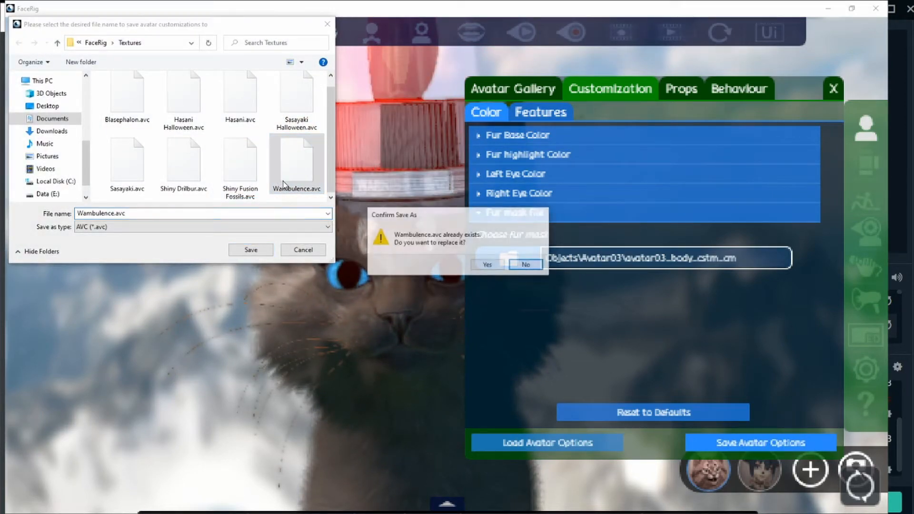
{"action": "left_click", "coordinate": [487, 264]}
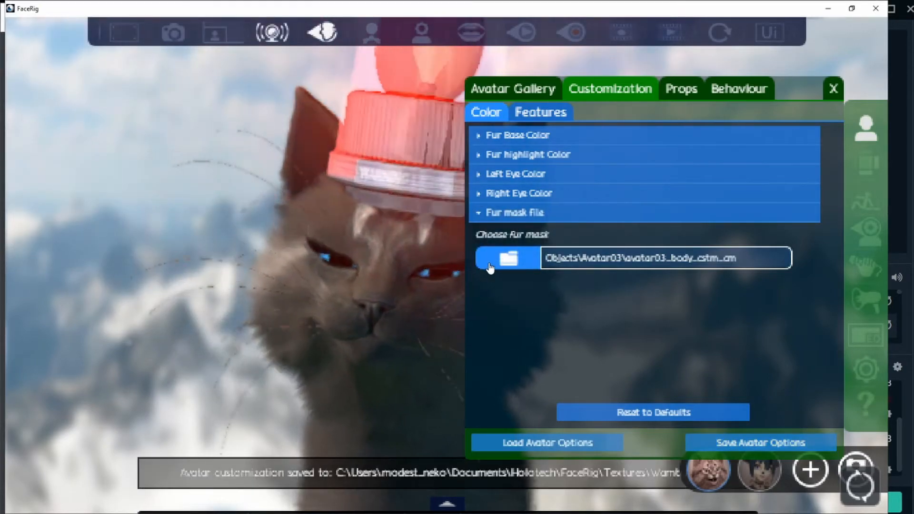
{"action": "left_click", "coordinate": [832, 90]}
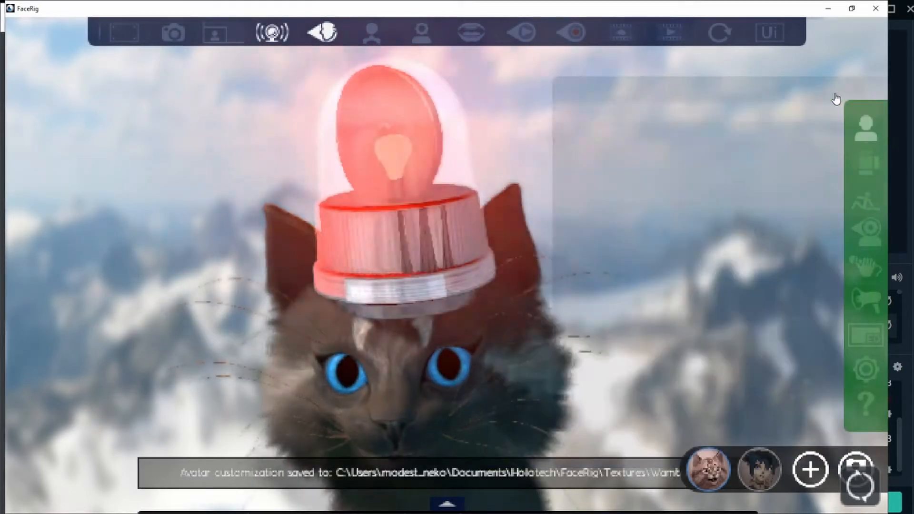
- Load the Sasayaki.avc customization onto the Machy avatar, and switch it back to the Wambulence.avc customization
{"action": "left_click", "coordinate": [868, 141]}
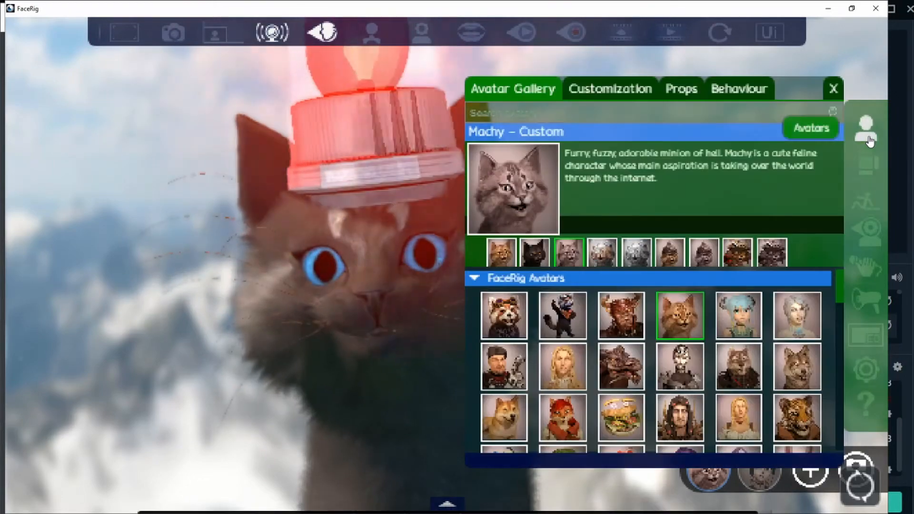
{"action": "left_click", "coordinate": [618, 91]}
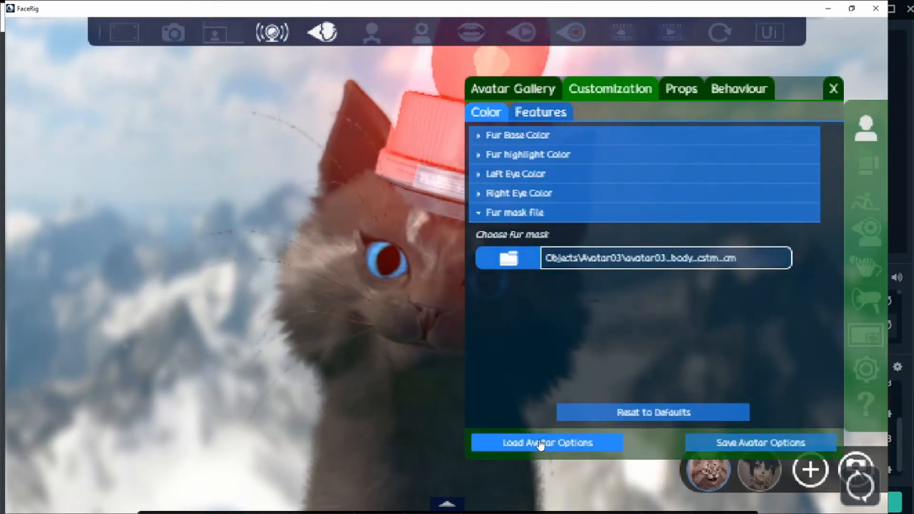
{"action": "left_click", "coordinate": [585, 442]}
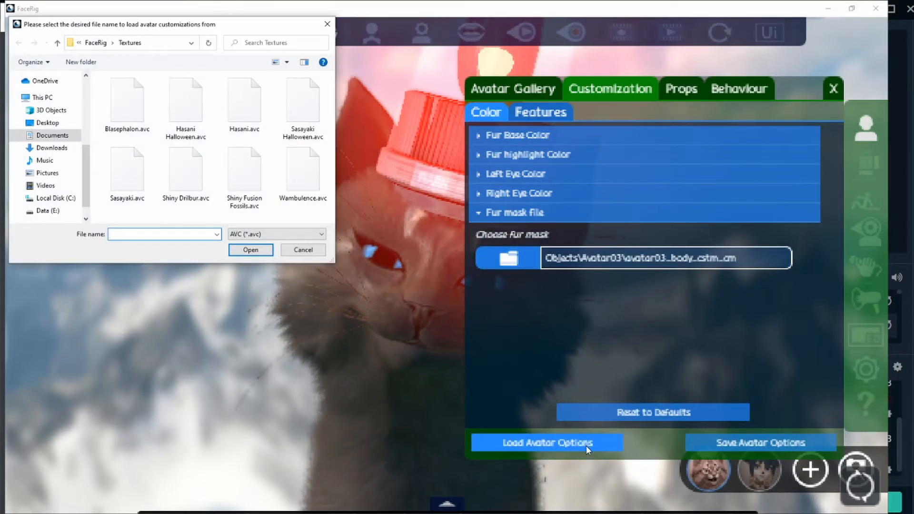
{"action": "double_click", "coordinate": [126, 195]}
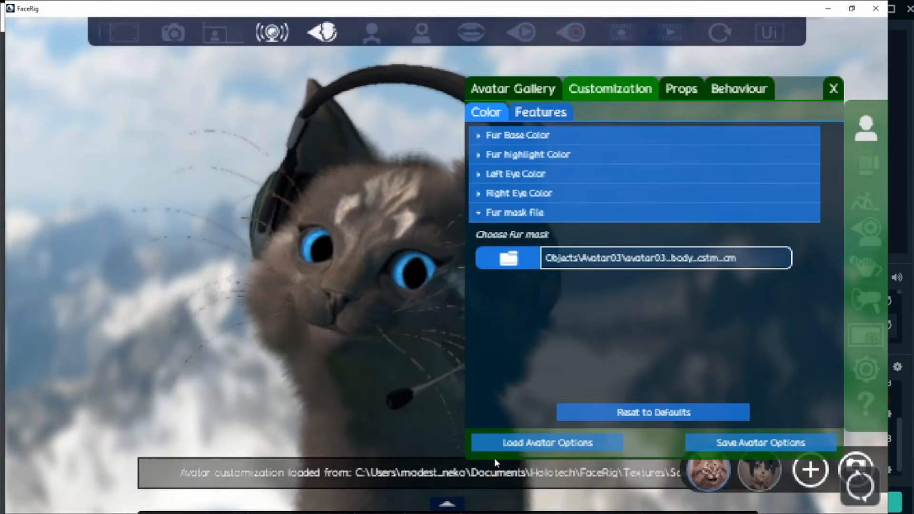
{"action": "left_click", "coordinate": [525, 441]}
{"action": "double_click", "coordinate": [300, 184]}
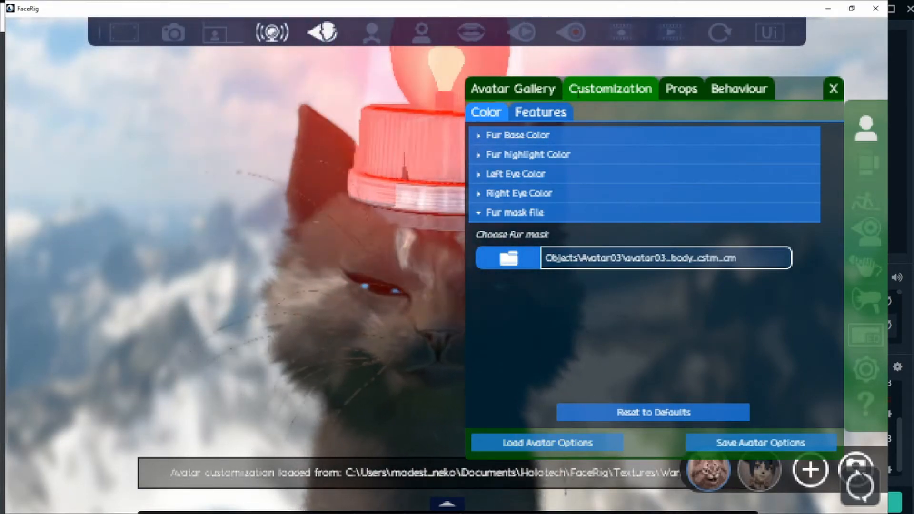
- Change the avatar to Fluffo and load the Wambulence.avc customization onto it
{"action": "left_click", "coordinate": [513, 90]}
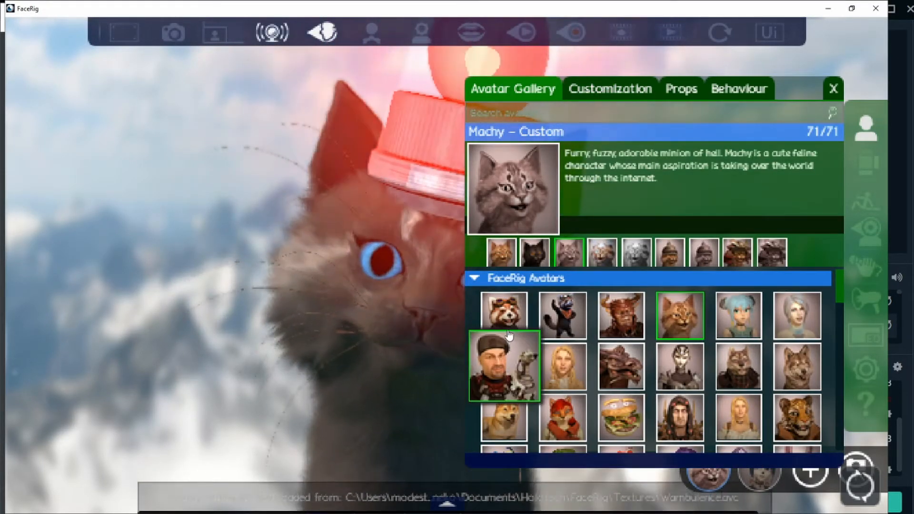
{"action": "left_click", "coordinate": [509, 332]}
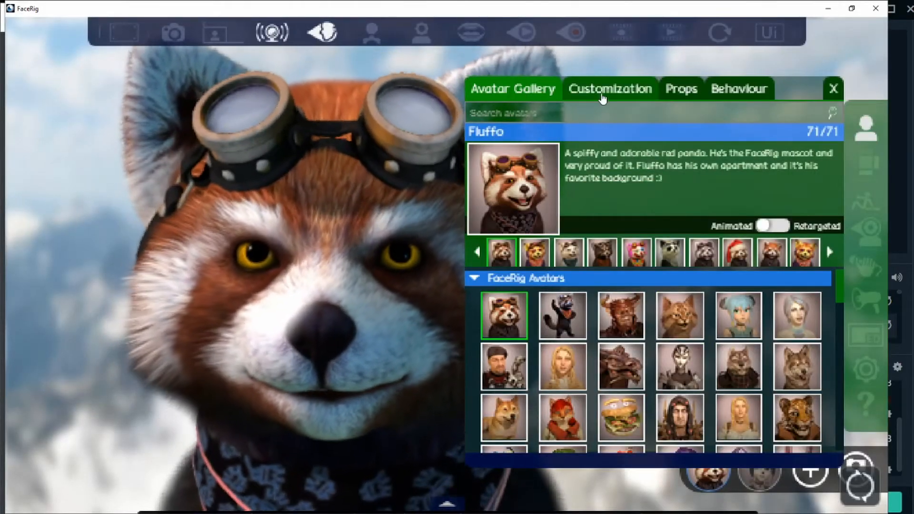
{"action": "left_click", "coordinate": [603, 94]}
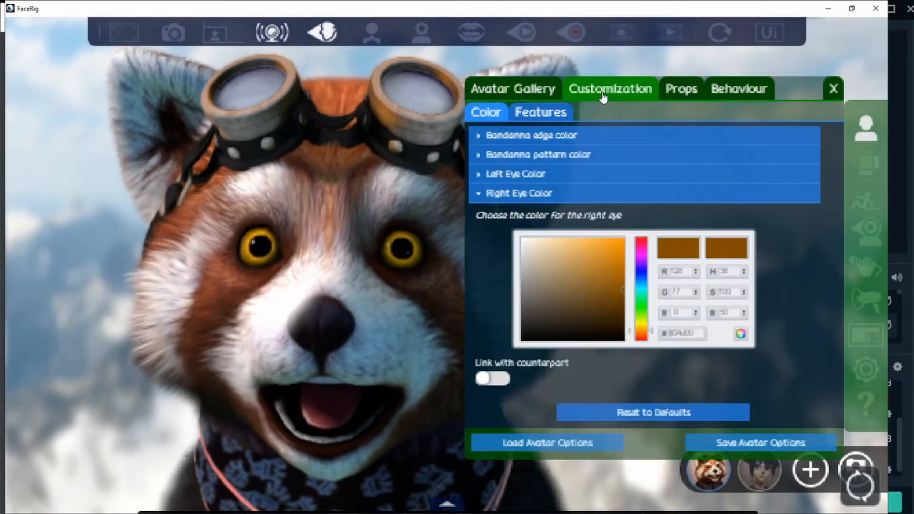
{"action": "left_click", "coordinate": [522, 441]}
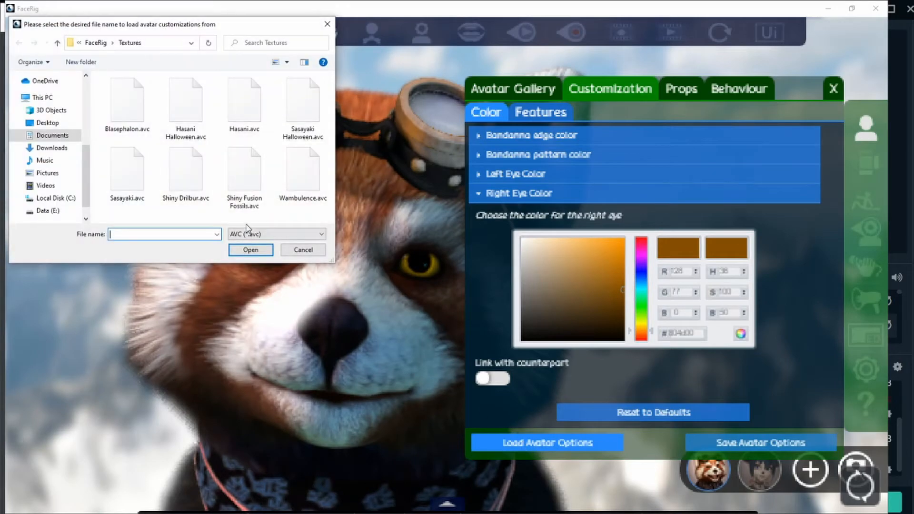
{"action": "double_click", "coordinate": [308, 192]}
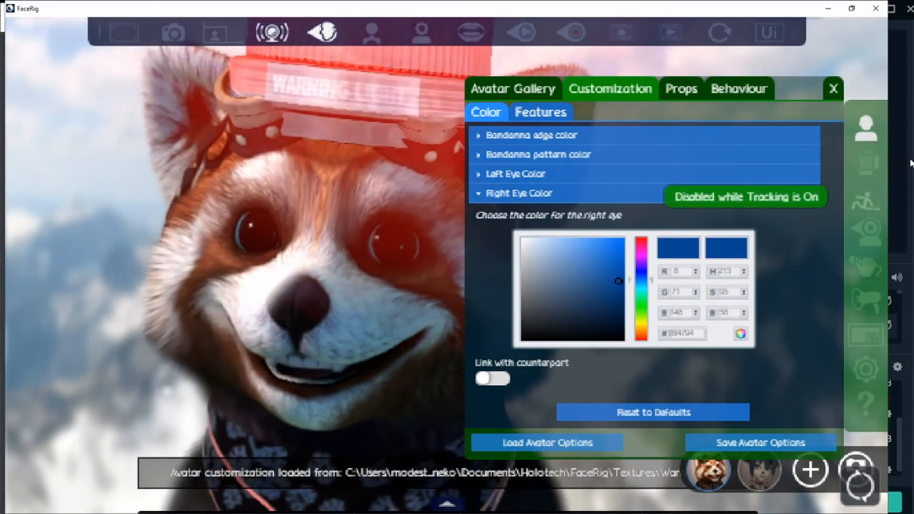
- Change the avatar to the Fluffo noGlasses – Custom variant and load the Wambulence.avc customization onto it
{"action": "left_click", "coordinate": [535, 90]}
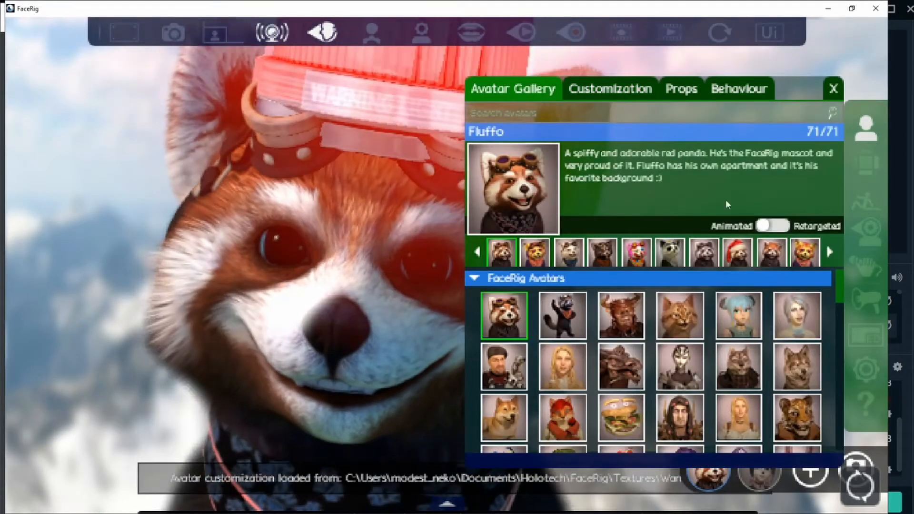
{"action": "left_click", "coordinate": [829, 253]}
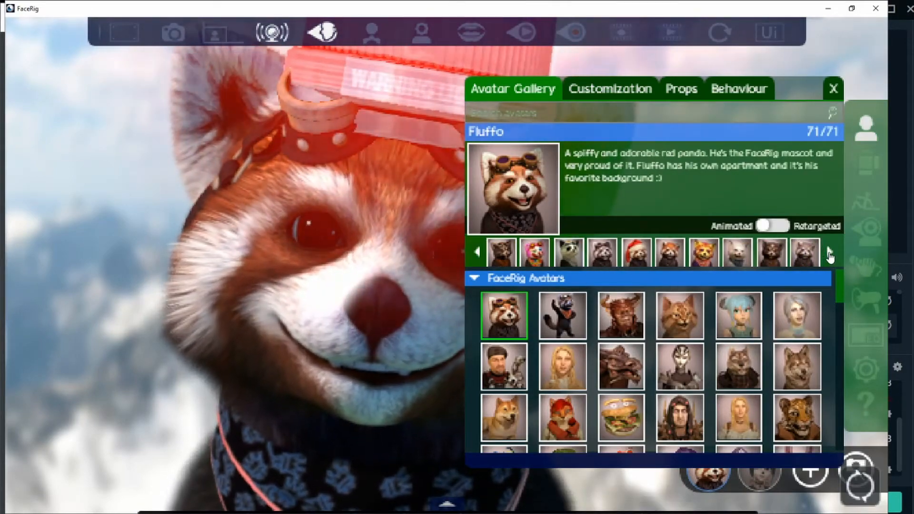
{"action": "left_click", "coordinate": [829, 253]}
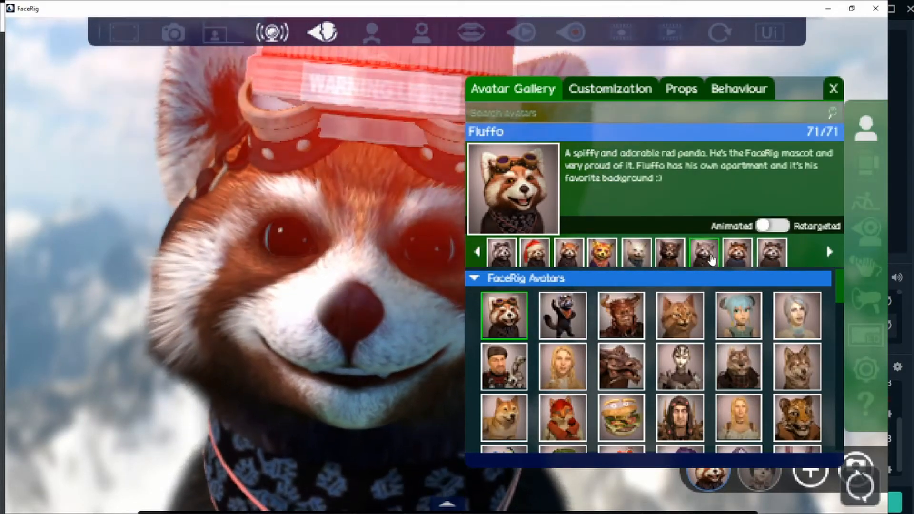
{"action": "left_click", "coordinate": [711, 257]}
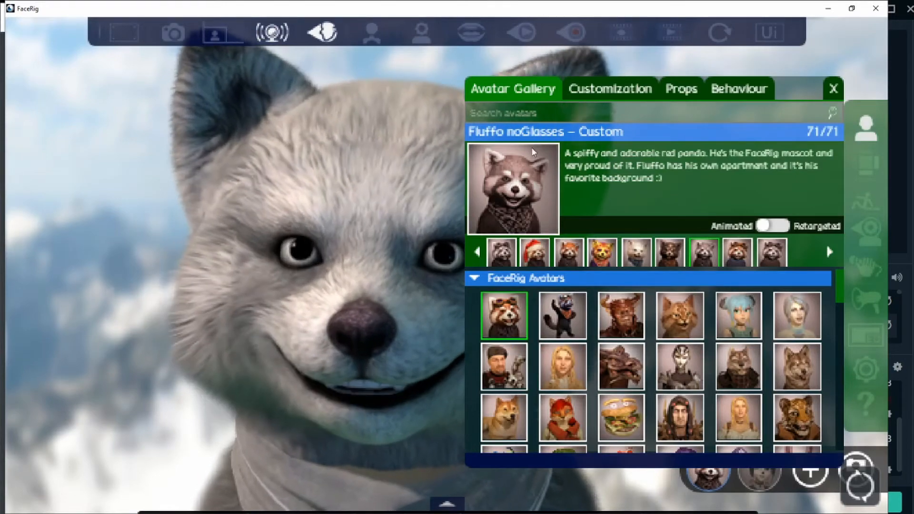
{"action": "left_click", "coordinate": [600, 90]}
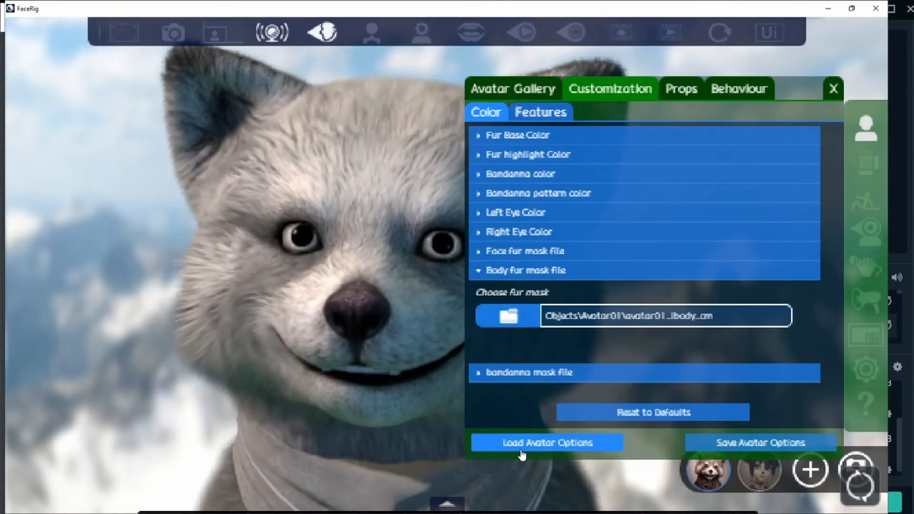
{"action": "left_click", "coordinate": [520, 448]}
{"action": "double_click", "coordinate": [313, 199]}
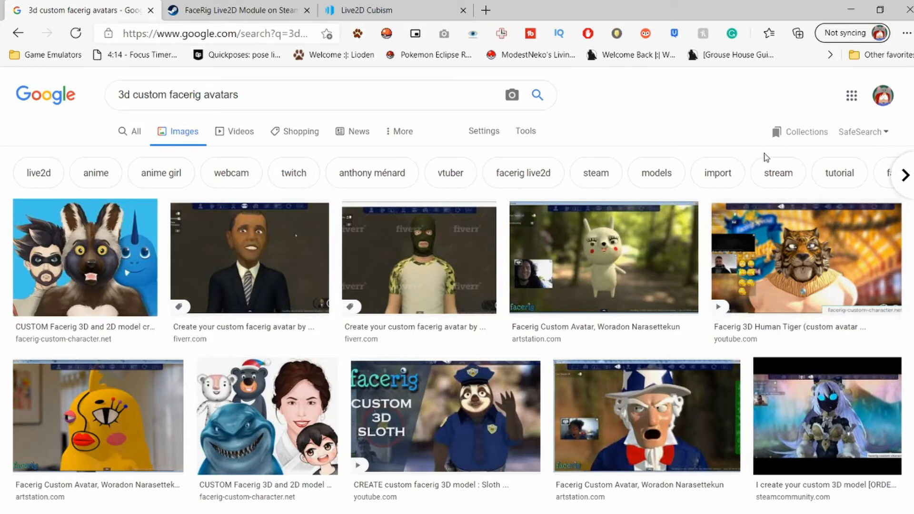
- Look through the Google image results for "3d custom facerig avatars" in the browser for examples of custom-made models
{"action": "scroll", "coordinate": [759, 160], "scroll_direction": "down", "scroll_amount": 4}
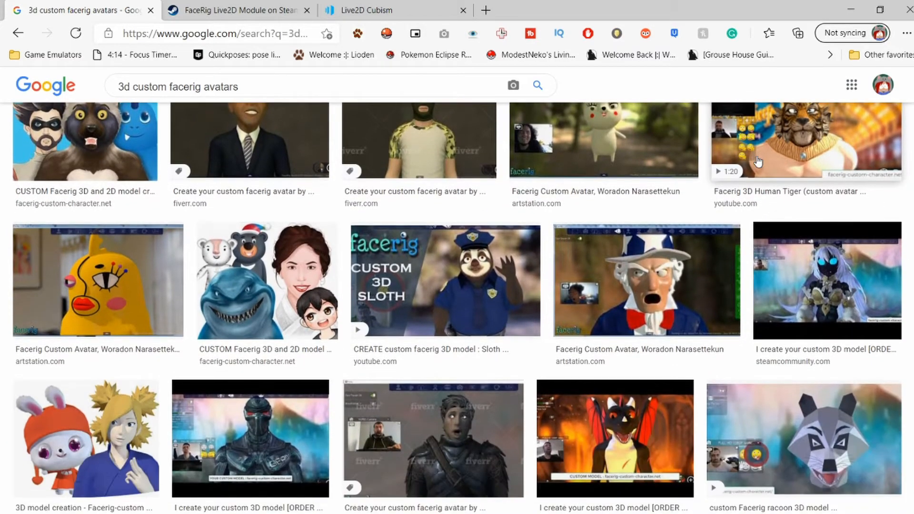
{"action": "scroll", "coordinate": [758, 162], "scroll_direction": "down", "scroll_amount": 4}
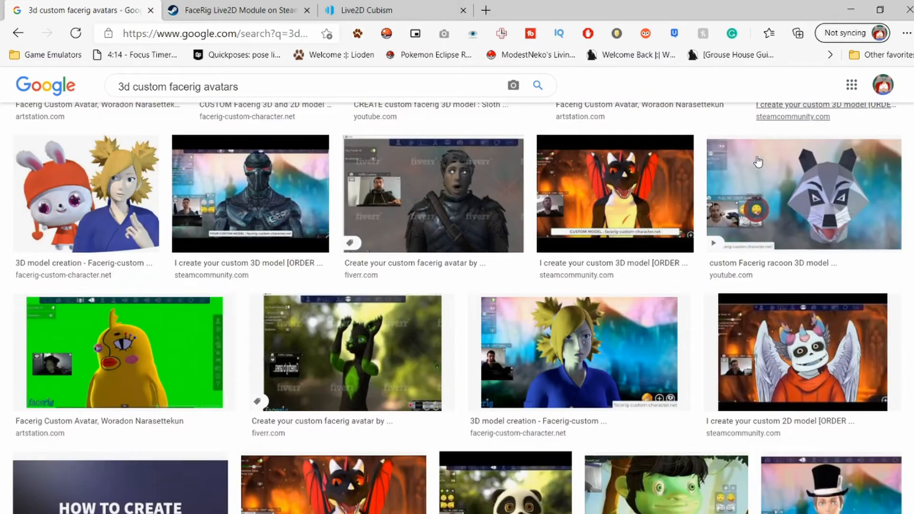
{"action": "scroll", "coordinate": [758, 162], "scroll_direction": "down", "scroll_amount": 5}
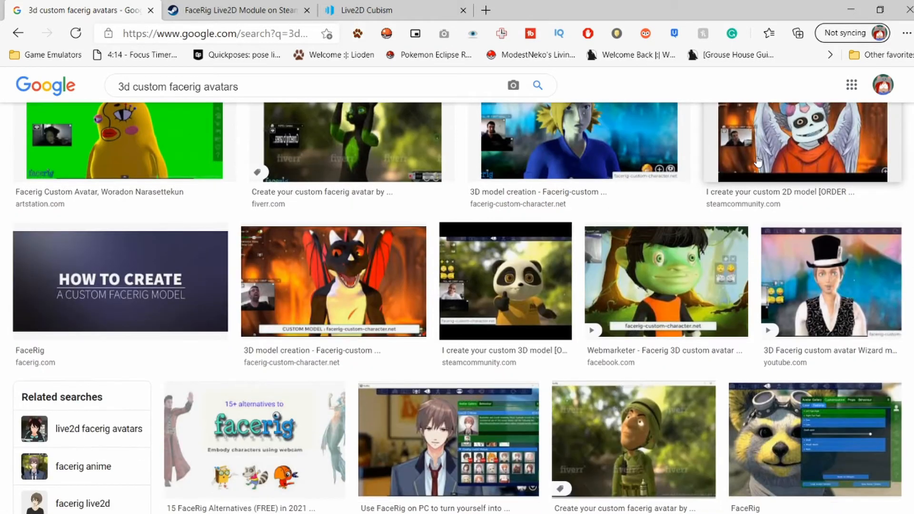
{"action": "scroll", "coordinate": [758, 161], "scroll_direction": "down", "scroll_amount": 4}
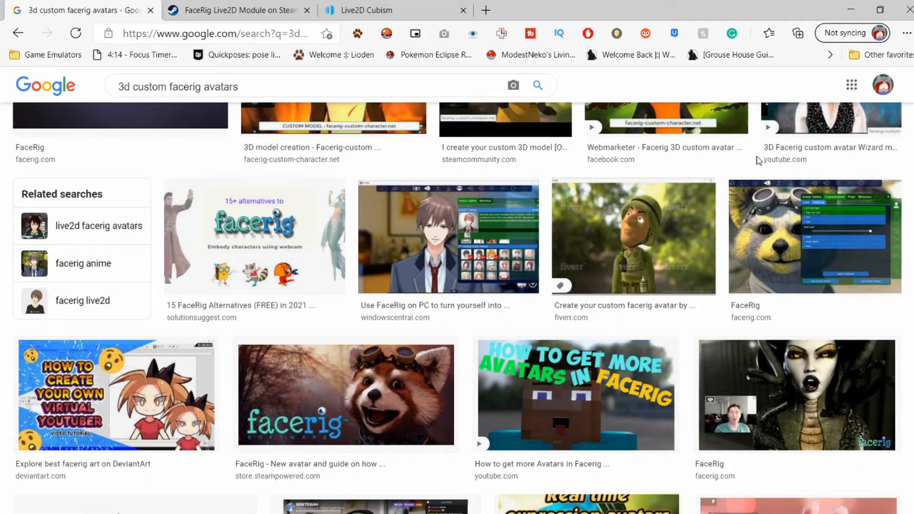
{"action": "scroll", "coordinate": [758, 161], "scroll_direction": "down", "scroll_amount": 5}
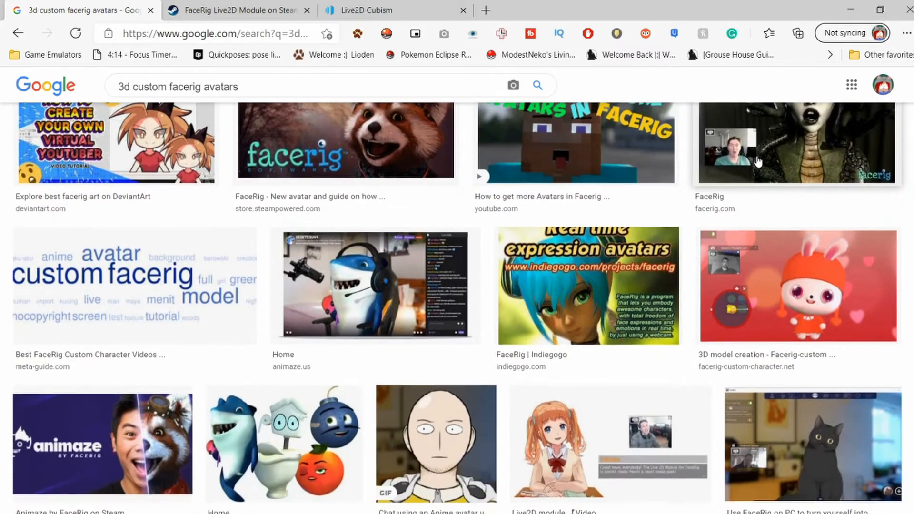
{"action": "scroll", "coordinate": [758, 162], "scroll_direction": "down", "scroll_amount": 4}
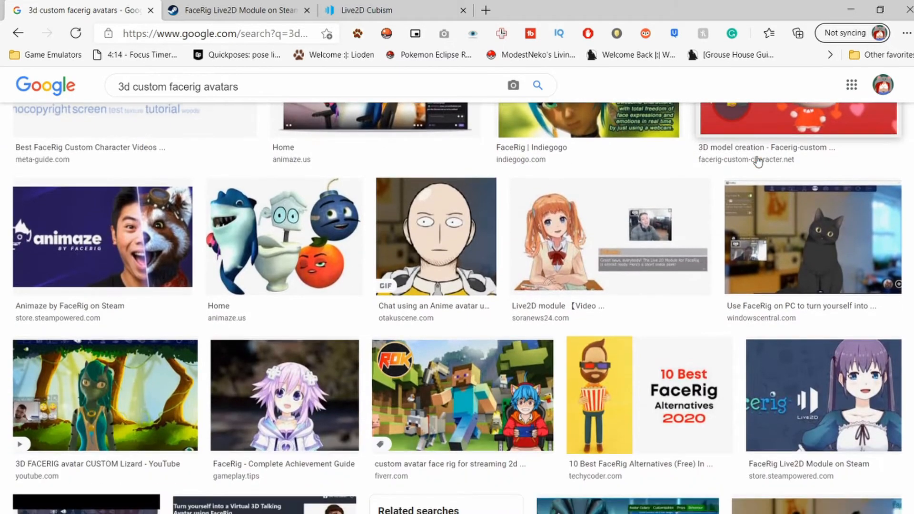
{"action": "scroll", "coordinate": [758, 162], "scroll_direction": "down", "scroll_amount": 5}
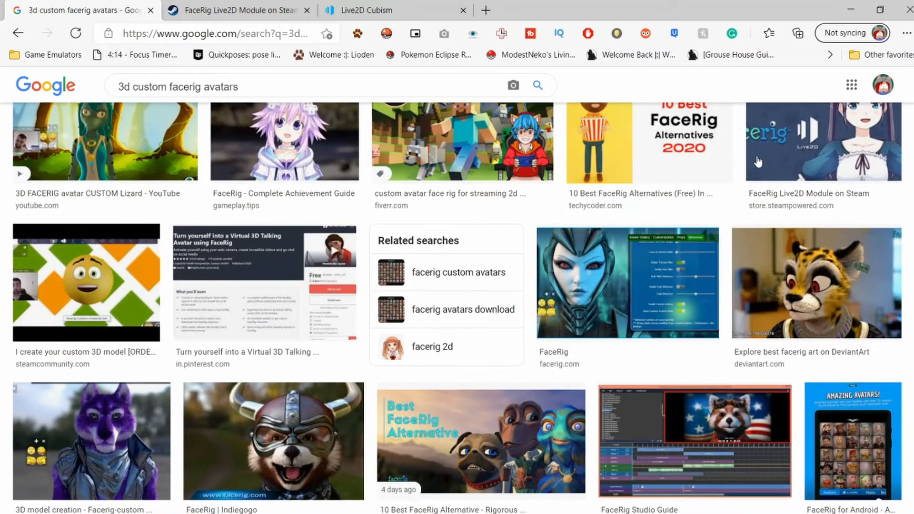
- Look further down the image results for custom avatars, and bring up the Live2D Cubism website
{"action": "scroll", "coordinate": [758, 161], "scroll_direction": "down", "scroll_amount": 5}
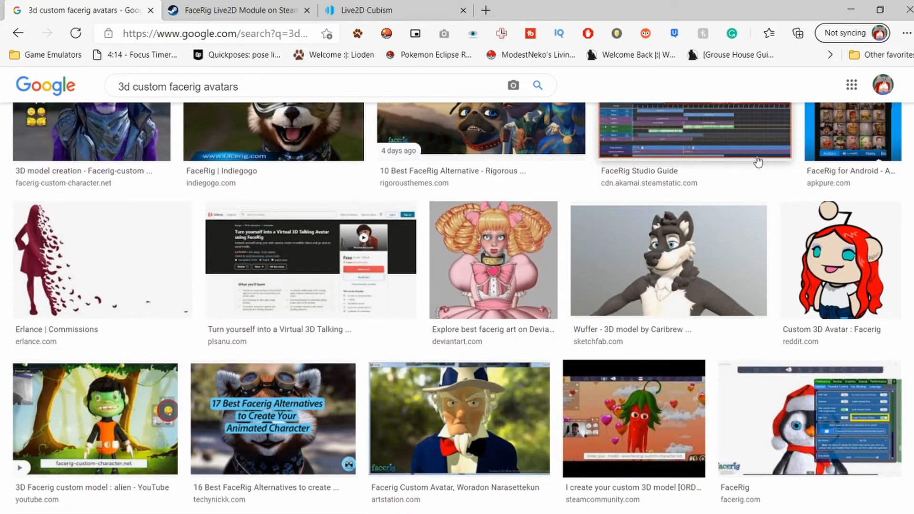
{"action": "left_click", "coordinate": [367, 10]}
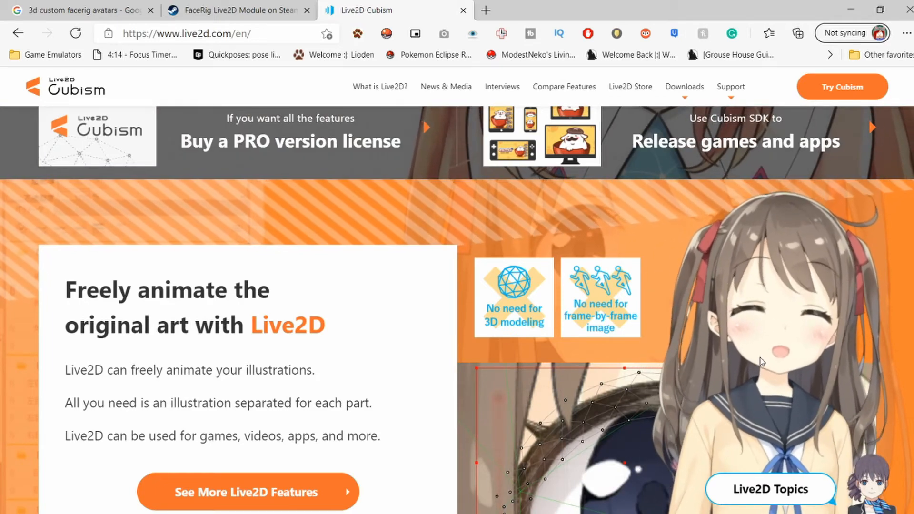
- Preview the girl, boy, rabbit and red bowl avatar screenshots on the FaceRig Live2D Module's Steam store page
{"action": "left_click", "coordinate": [299, 7]}
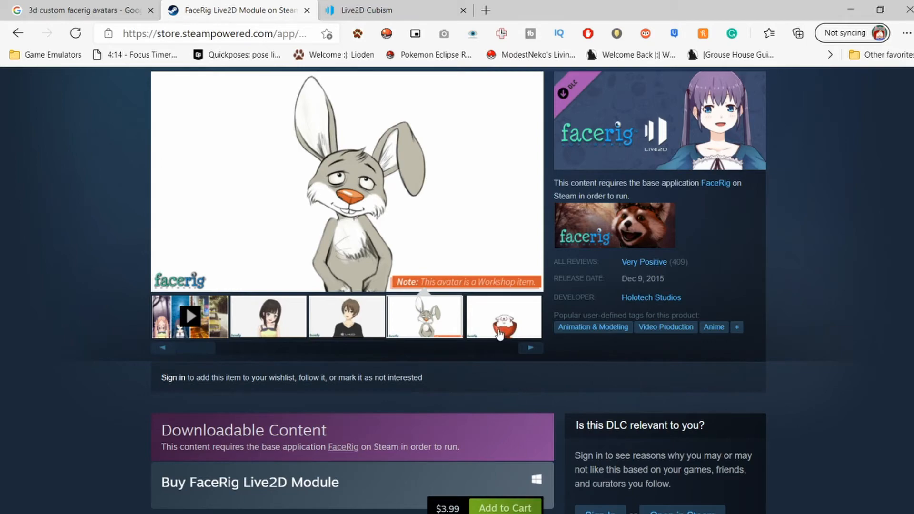
{"action": "left_click", "coordinate": [499, 334]}
{"action": "left_click", "coordinate": [254, 324]}
{"action": "left_click", "coordinate": [358, 326]}
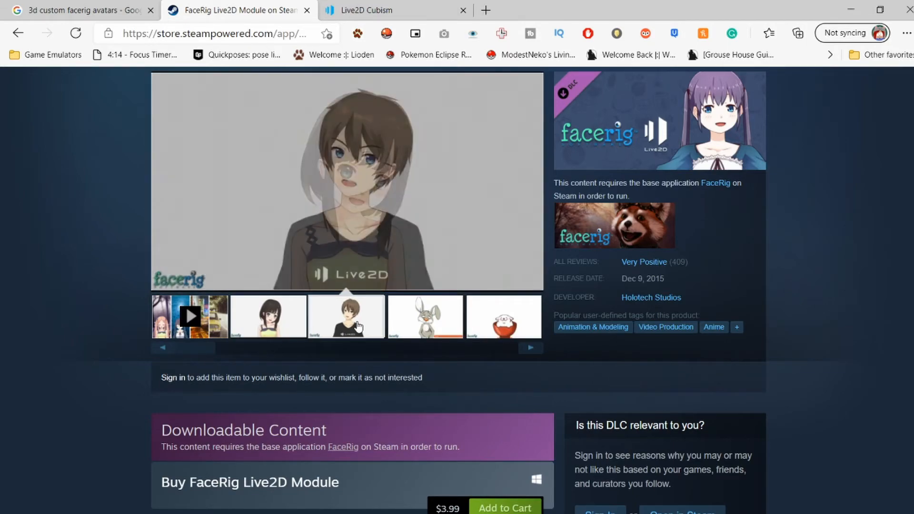
{"action": "left_click", "coordinate": [425, 328]}
{"action": "left_click", "coordinate": [490, 326]}
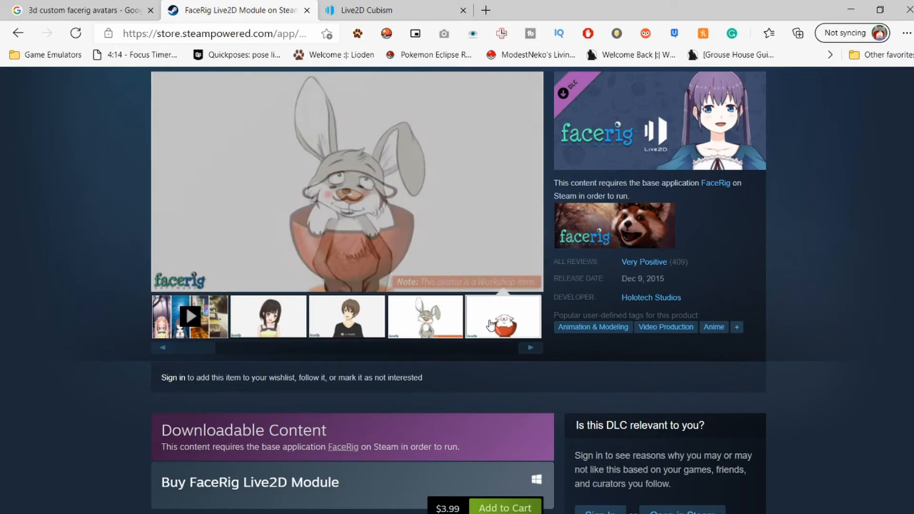
{"action": "scroll", "coordinate": [493, 482], "scroll_direction": "down", "scroll_amount": 1}
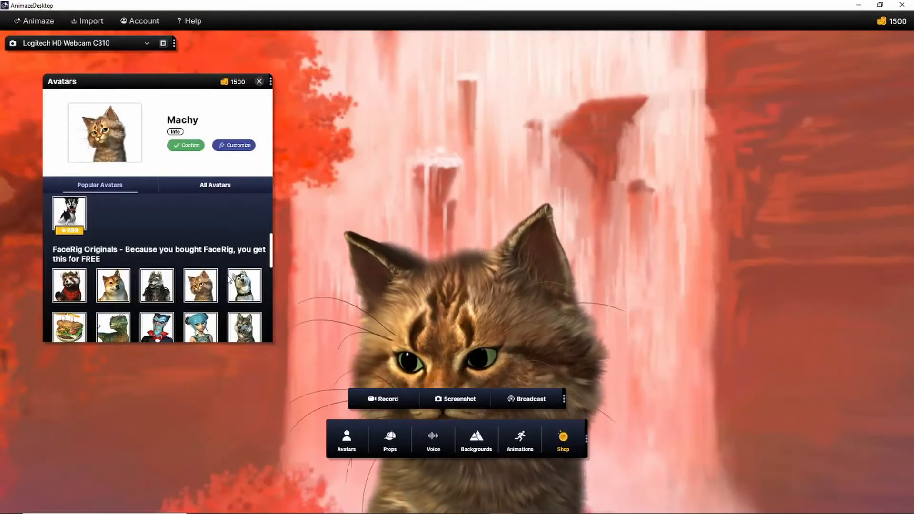
- Switch to Animaze, browse the free FaceRig Originals among the popular avatars, and preview the Werewolf avatar
{"action": "scroll", "coordinate": [243, 301], "scroll_direction": "down", "scroll_amount": 5}
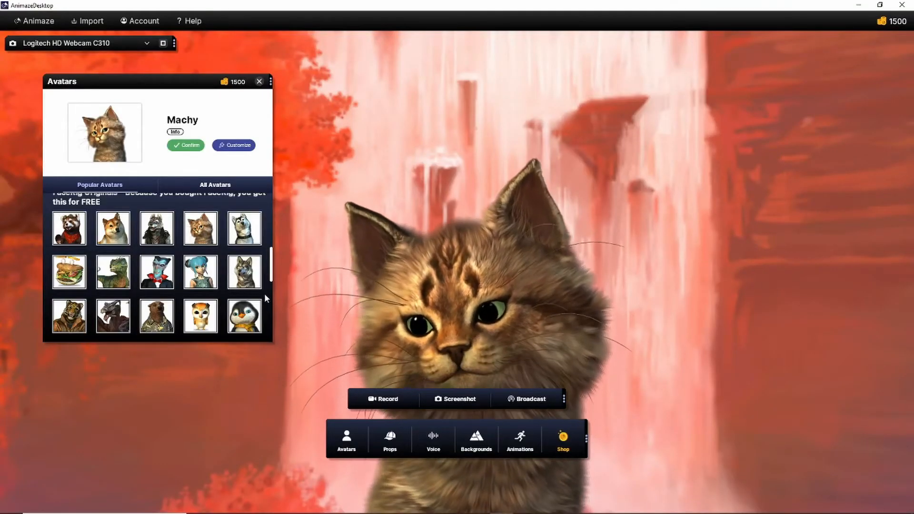
{"action": "scroll", "coordinate": [244, 300], "scroll_direction": "up", "scroll_amount": 1}
{"action": "scroll", "coordinate": [270, 288], "scroll_direction": "down", "scroll_amount": 1}
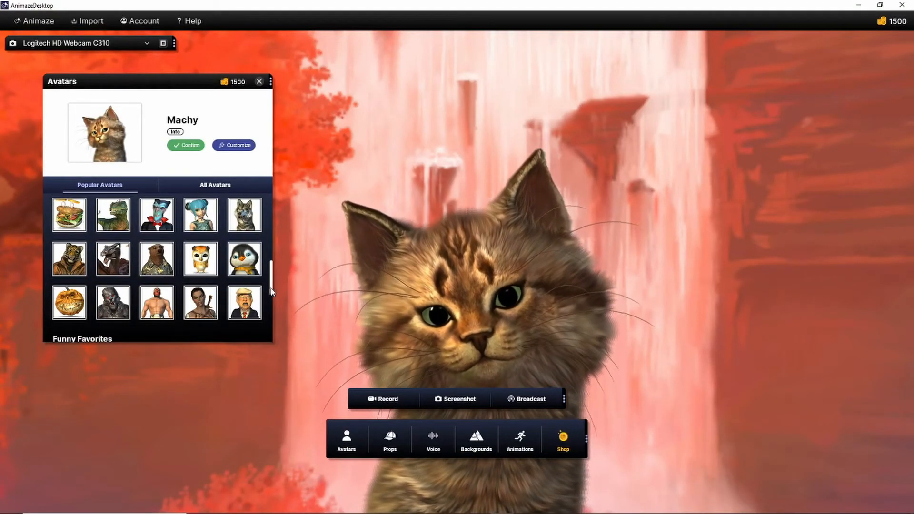
{"action": "left_click_drag", "start_coordinate": [271, 292], "coordinate": [269, 280]}
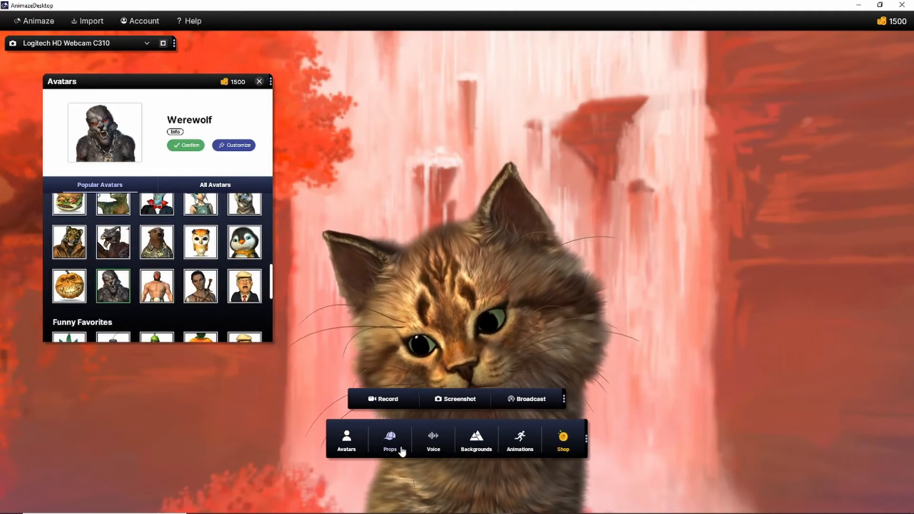
- Open the Props and Backgrounds windows and move both away from the Avatars window to view their contents
{"action": "left_click", "coordinate": [390, 440]}
{"action": "left_click", "coordinate": [466, 448]}
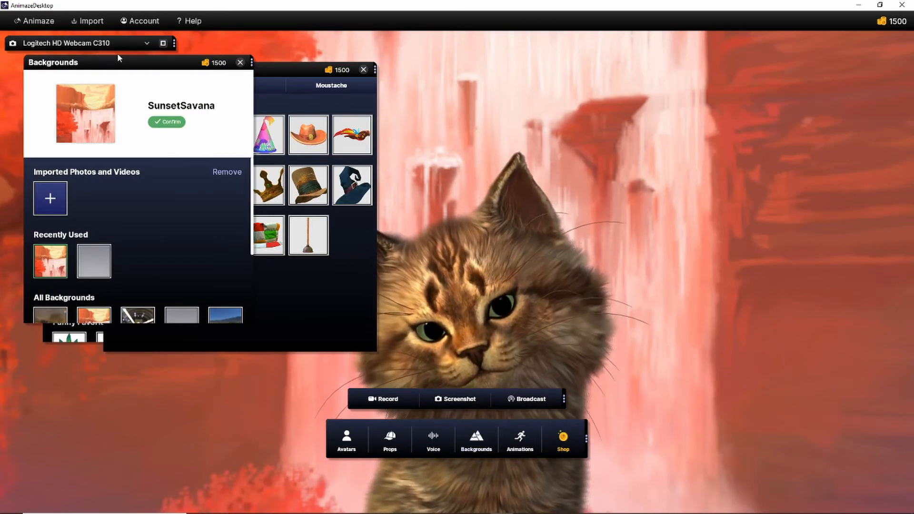
{"action": "left_click_drag", "start_coordinate": [148, 64], "coordinate": [675, 47]}
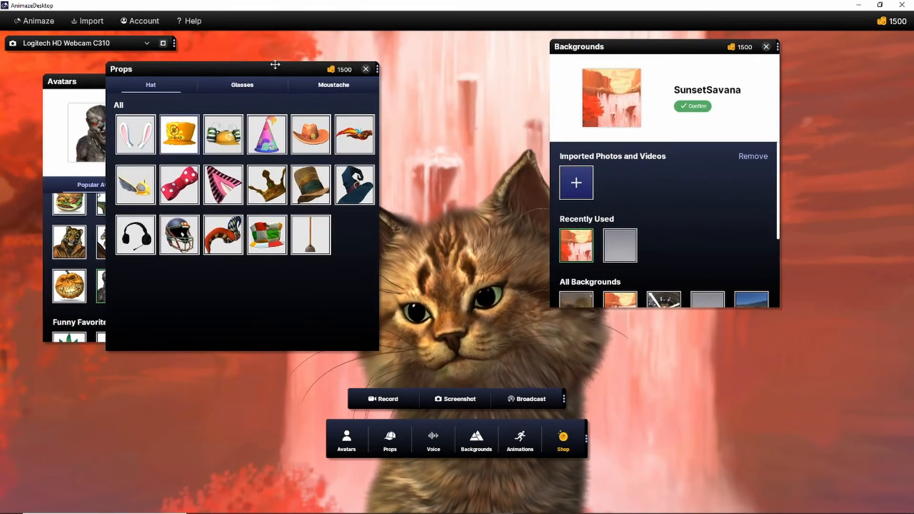
{"action": "left_click_drag", "start_coordinate": [256, 67], "coordinate": [716, 240]}
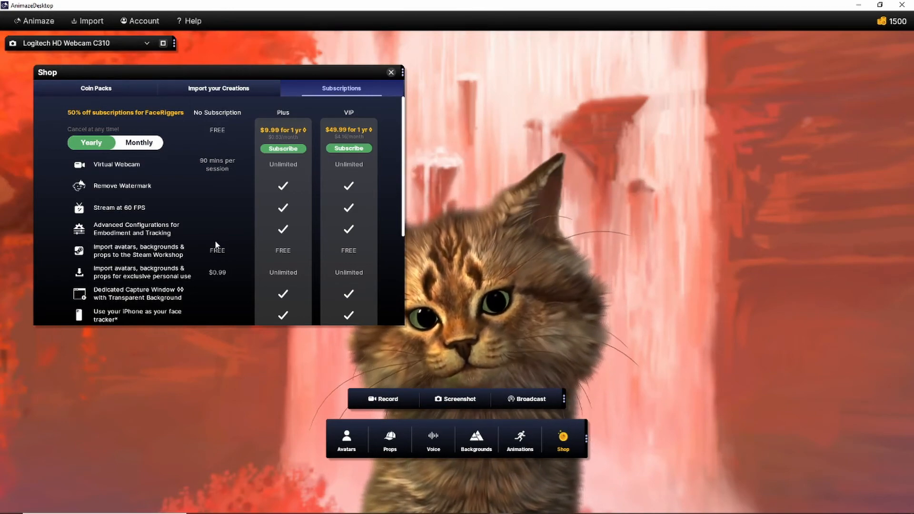
- Compare the features of the No Subscription, Plus and VIP plans in the Animaze shop
{"action": "scroll", "coordinate": [215, 242], "scroll_direction": "down", "scroll_amount": 5}
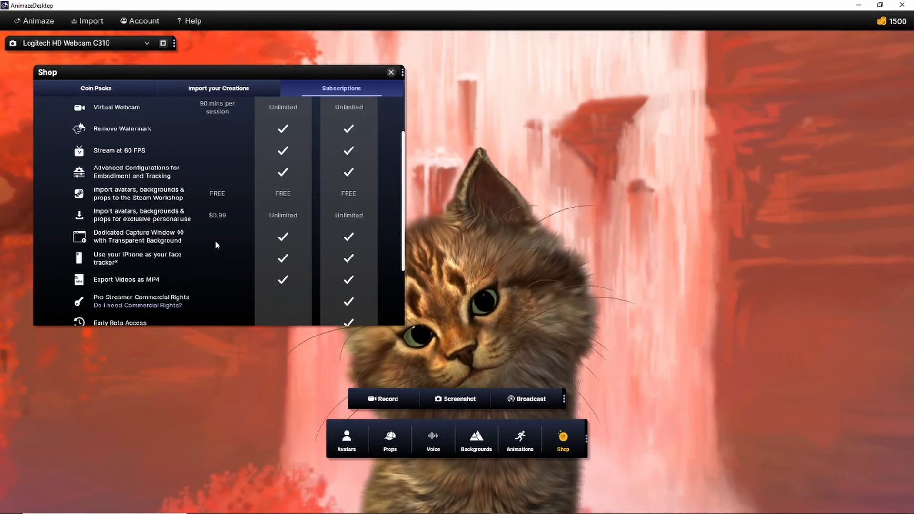
{"action": "scroll", "coordinate": [215, 241], "scroll_direction": "up", "scroll_amount": 5}
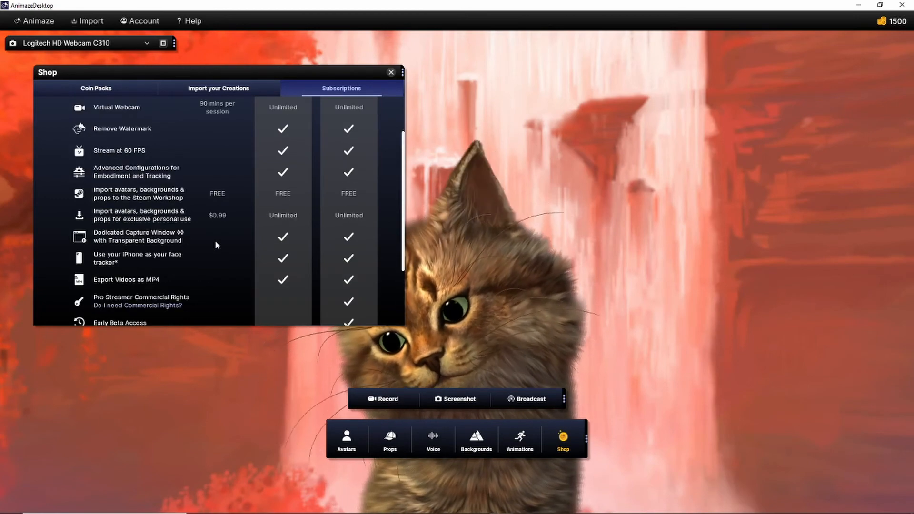